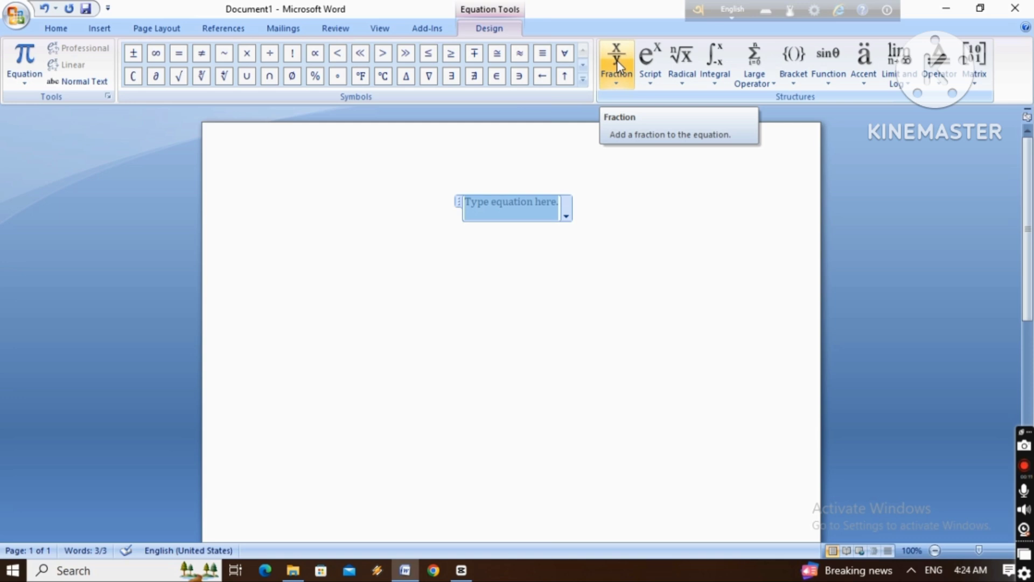
Insert an empty stacked fraction in the equation and set its font size to 48
{"action": "left_click", "coordinate": [616, 60]}
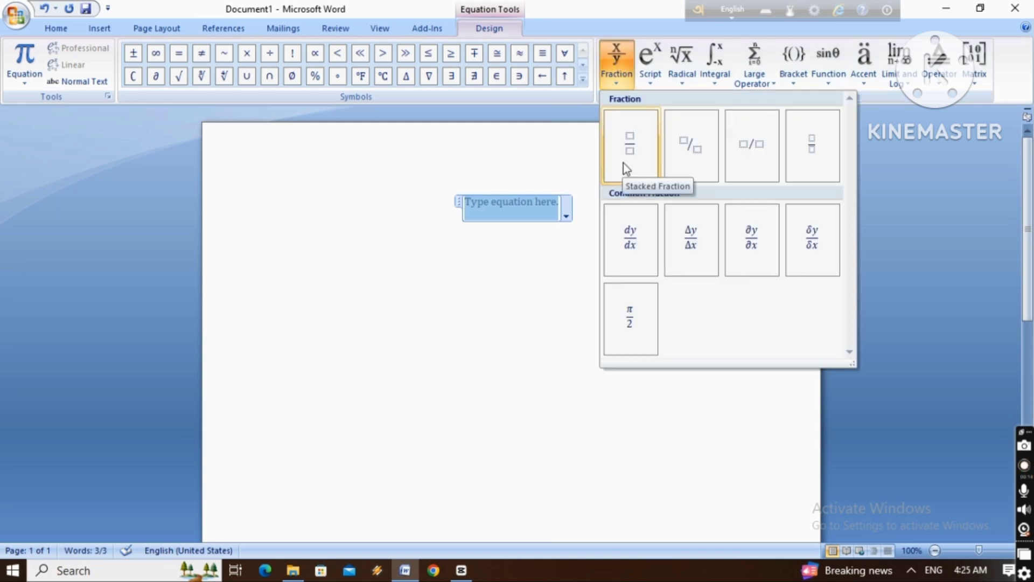
{"action": "left_click", "coordinate": [629, 150]}
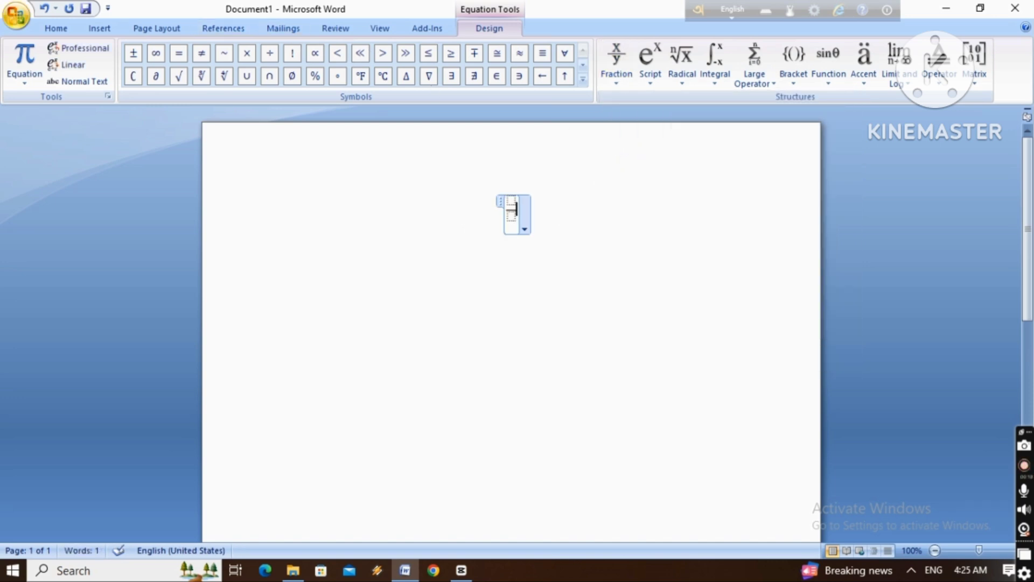
{"action": "left_click", "coordinate": [54, 28]}
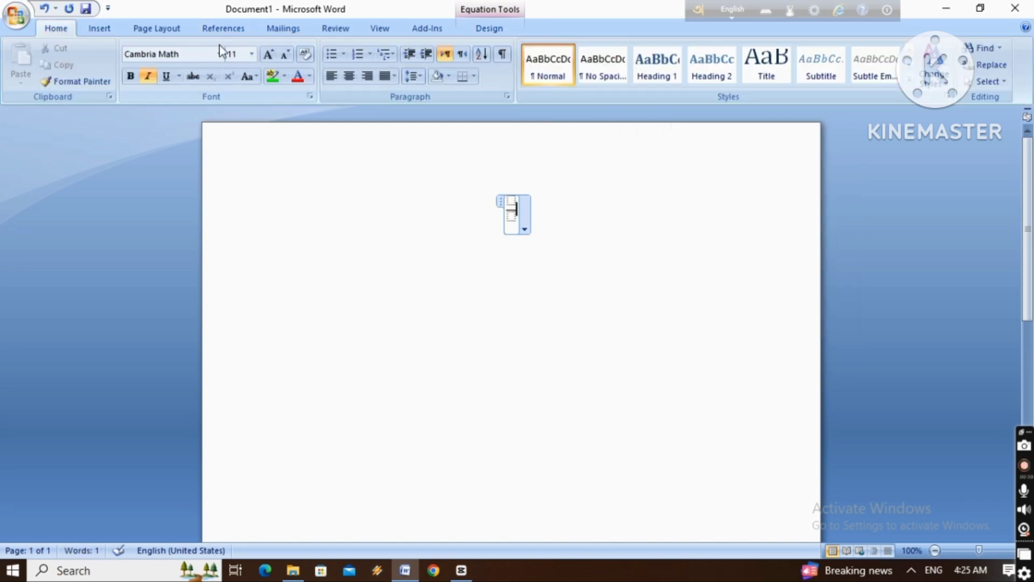
{"action": "left_click", "coordinate": [251, 54]}
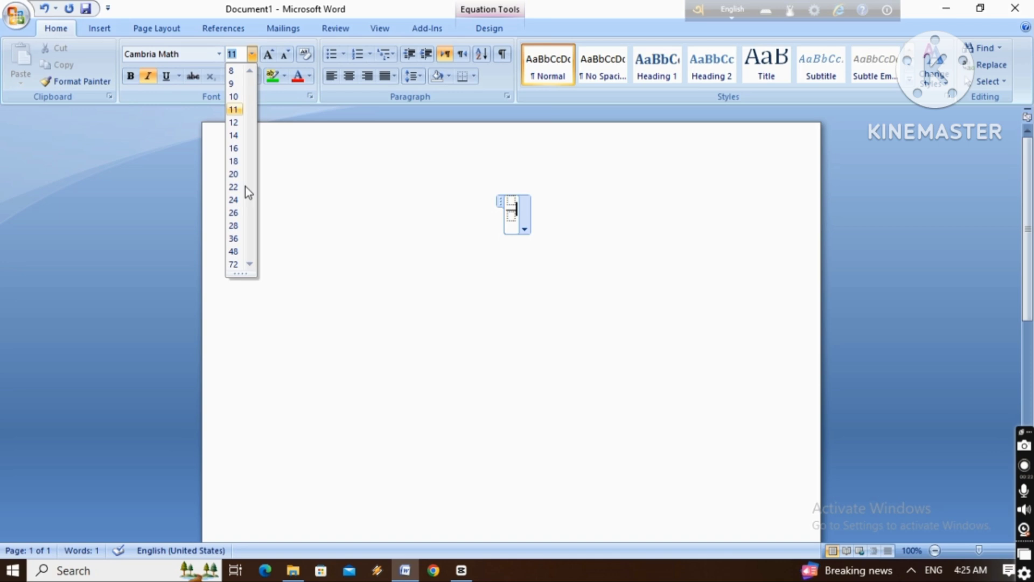
{"action": "left_click", "coordinate": [232, 252]}
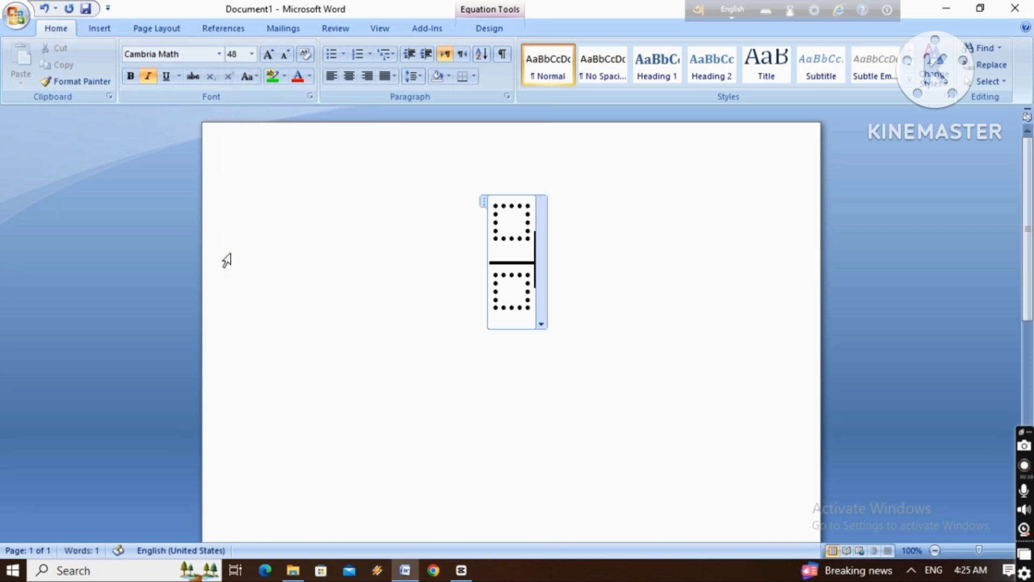
Fill the stacked fraction with 4 over 34 and add a comma after it
{"action": "left_click", "coordinate": [511, 214]}
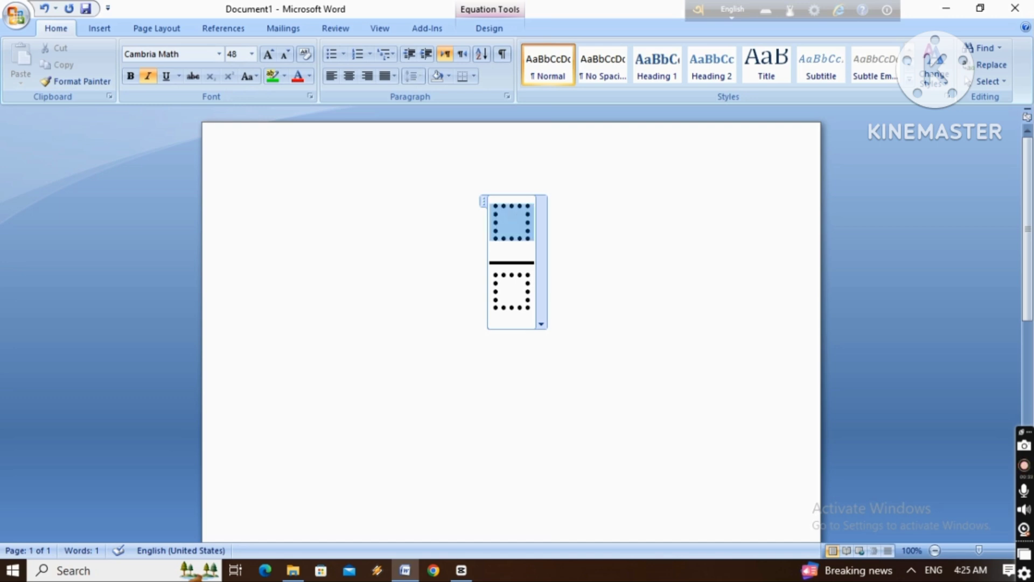
{"action": "type", "text": "4"}
{"action": "key", "text": "Down"}
{"action": "type", "text": "3"}
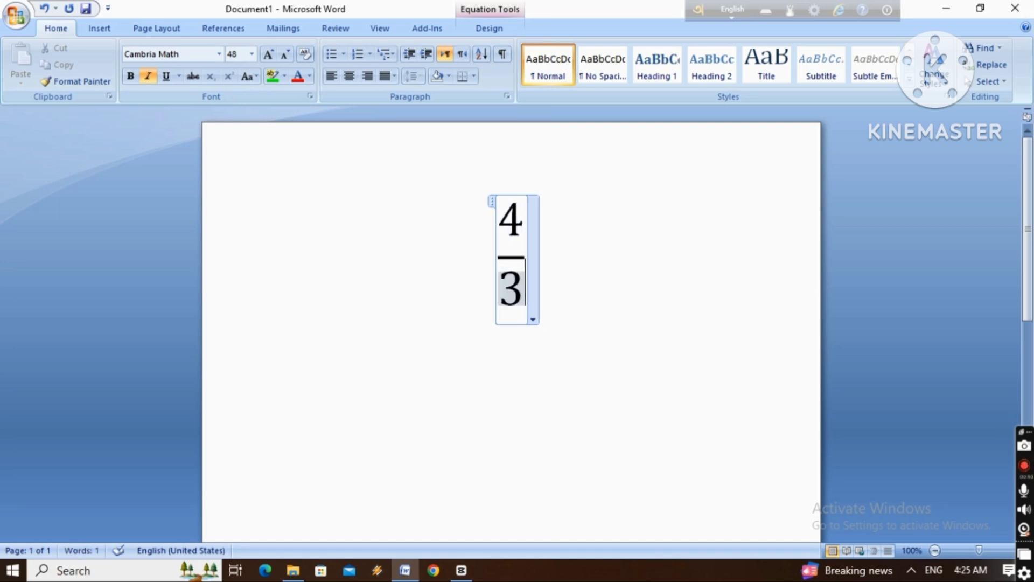
{"action": "type", "text": "4"}
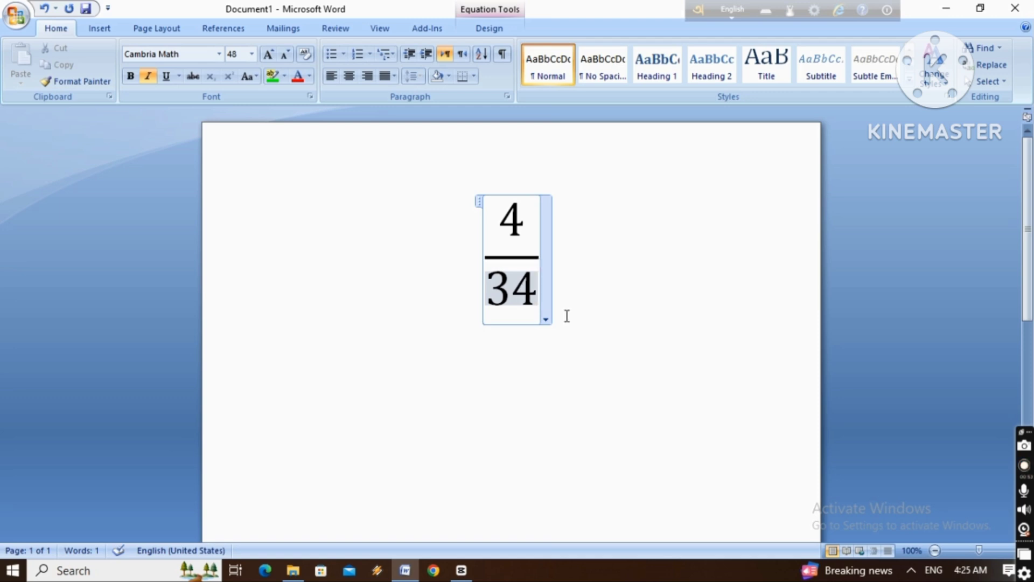
{"action": "left_click", "coordinate": [611, 308]}
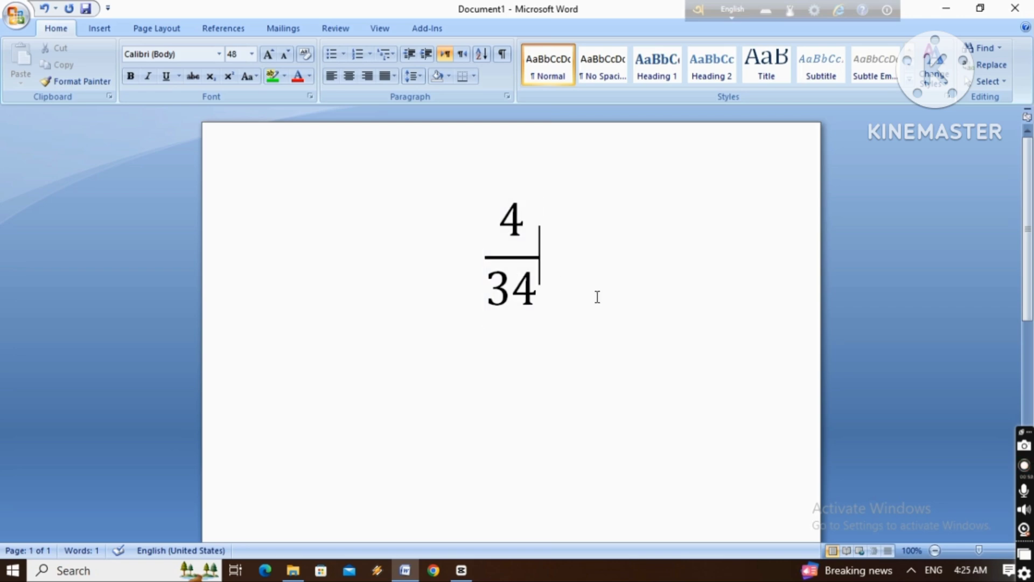
{"action": "type", "text": "'"}
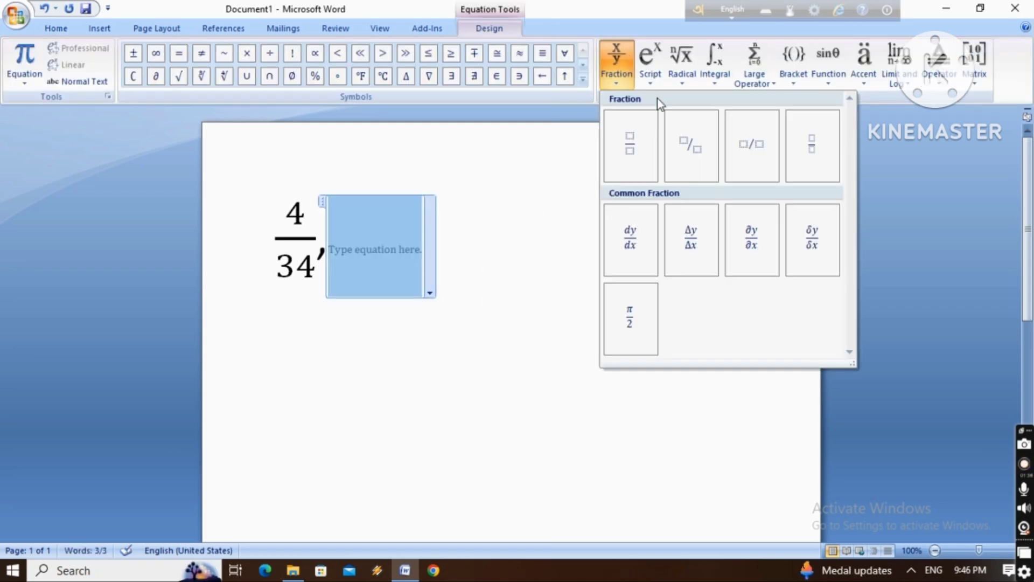
Insert a skewed fraction in the empty equation, fill it with 1 over 3, and add a comma after it
{"action": "left_click", "coordinate": [687, 141]}
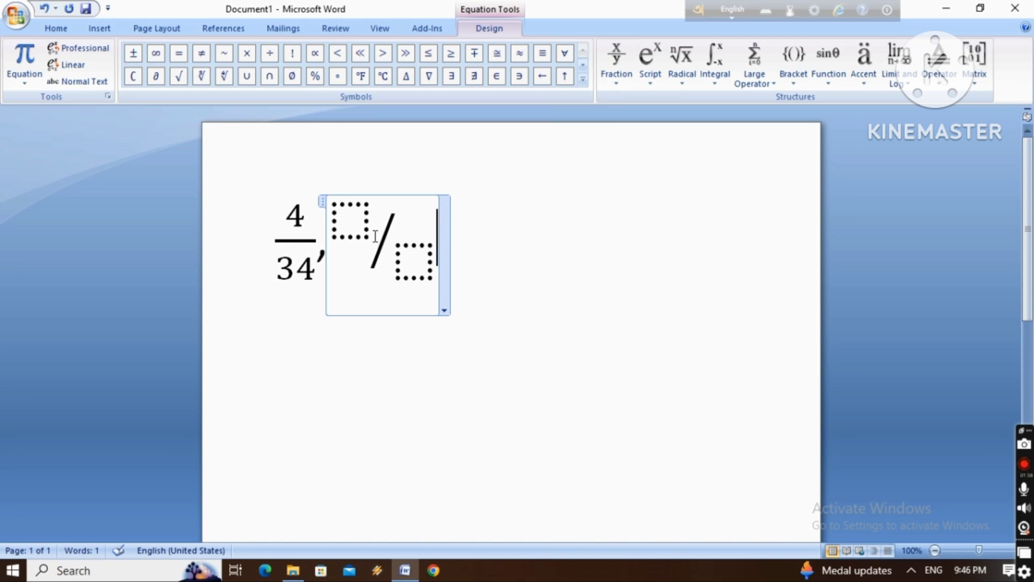
{"action": "left_click", "coordinate": [346, 216]}
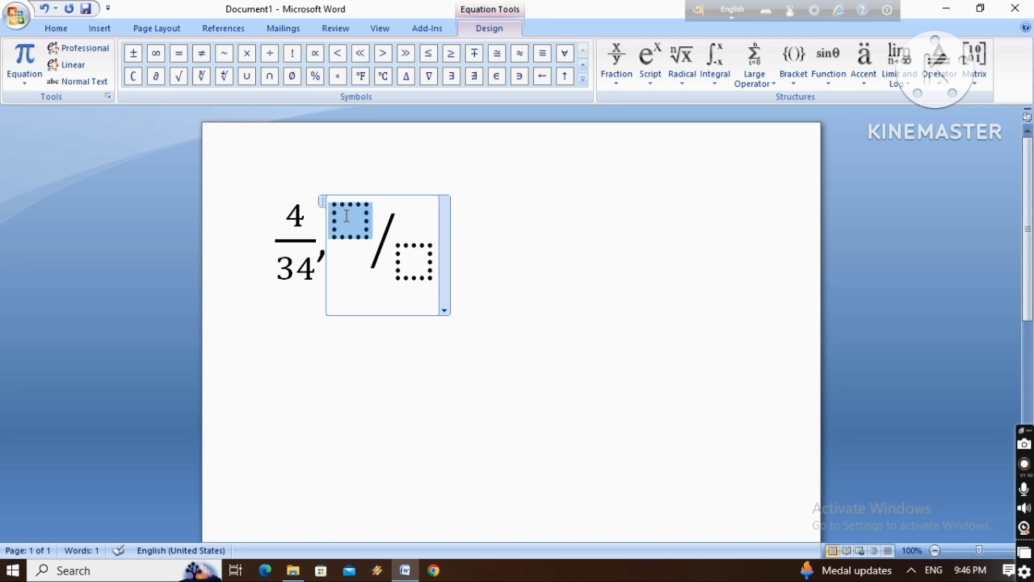
{"action": "type", "text": "1"}
{"action": "left_click", "coordinate": [408, 257]}
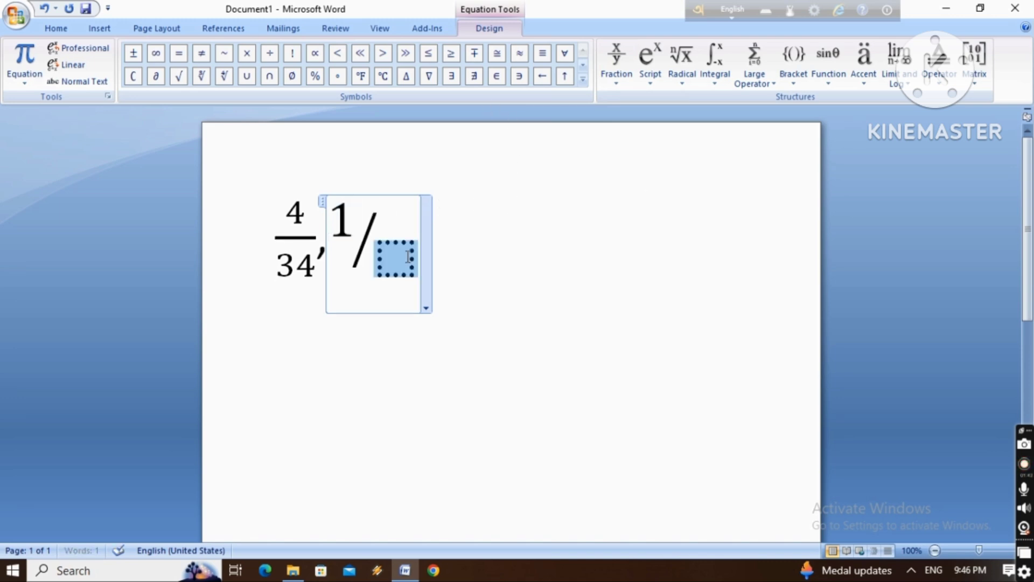
{"action": "type", "text": "3"}
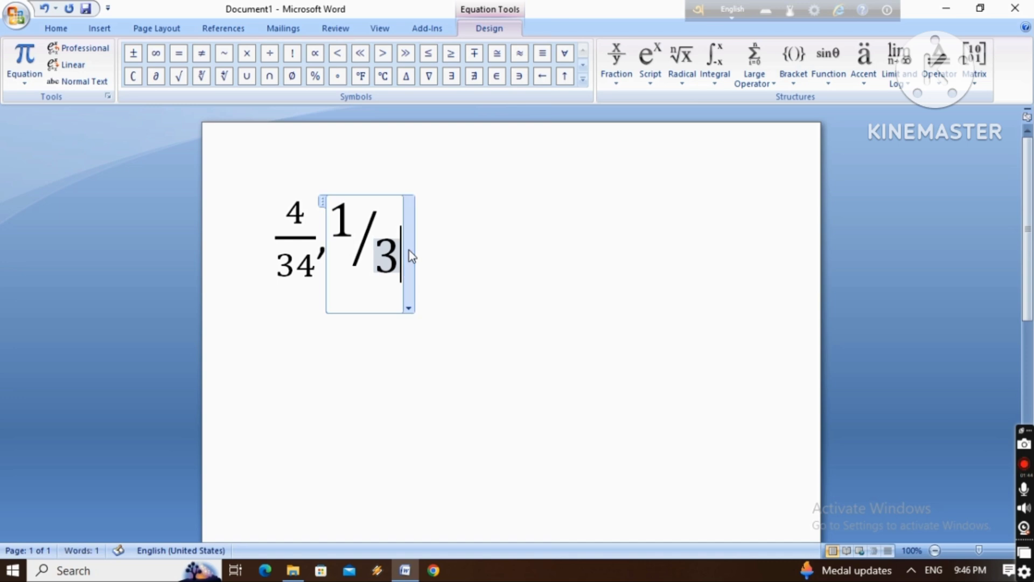
{"action": "left_click", "coordinate": [498, 275]}
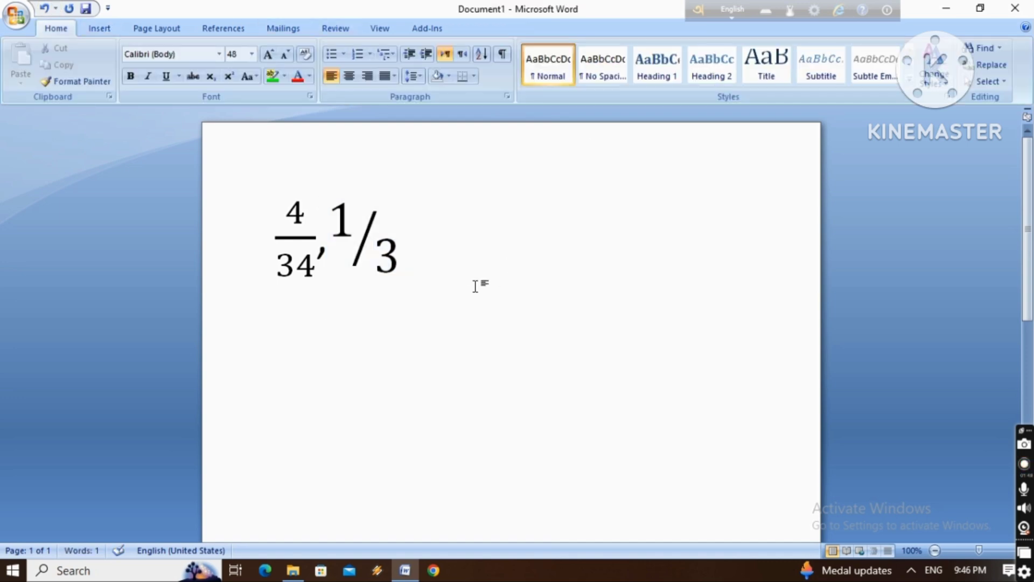
{"action": "type", "text": ","}
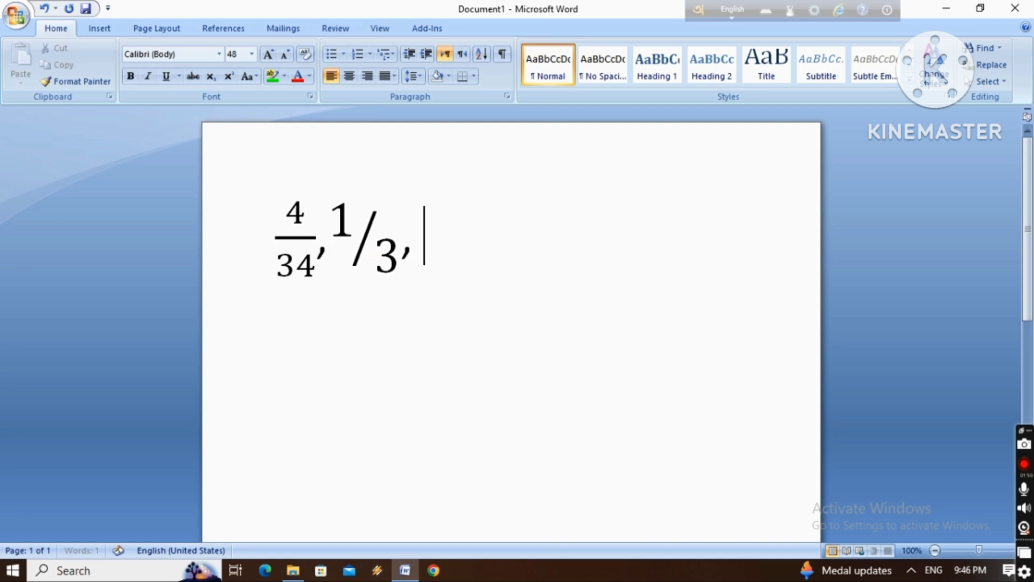
Insert a new equation after the skewed fraction's comma with the linear fraction 3/7, followed by a comma
{"action": "left_click", "coordinate": [101, 28]}
{"action": "left_click", "coordinate": [835, 62]}
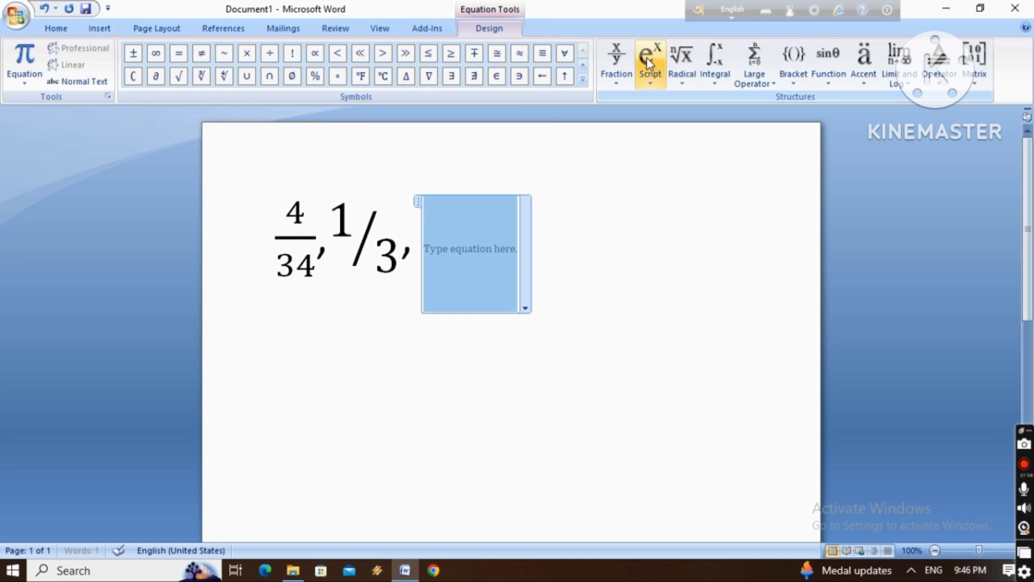
{"action": "left_click", "coordinate": [619, 64]}
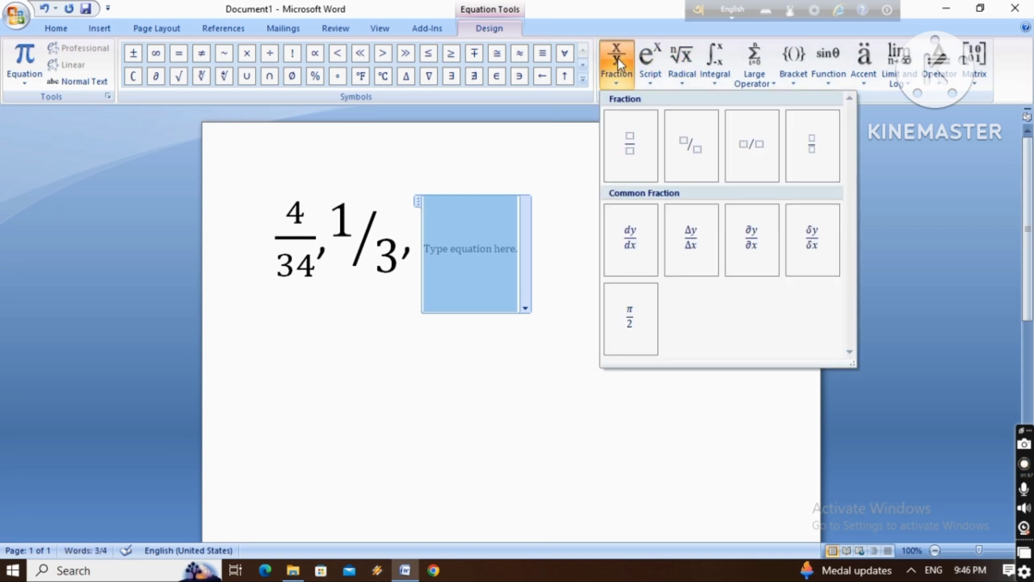
{"action": "left_click", "coordinate": [766, 150]}
{"action": "left_click", "coordinate": [466, 231]}
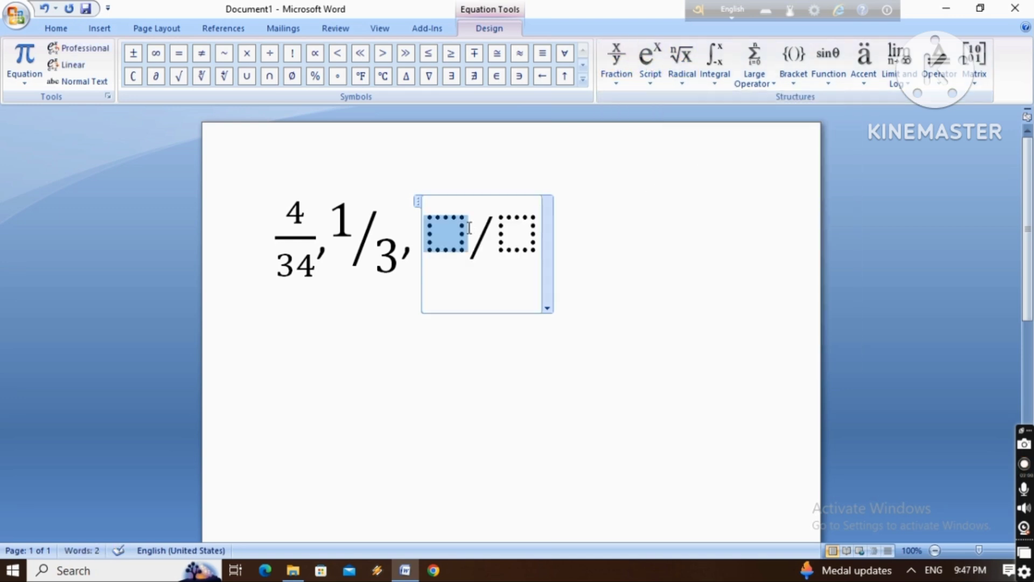
{"action": "type", "text": "3"}
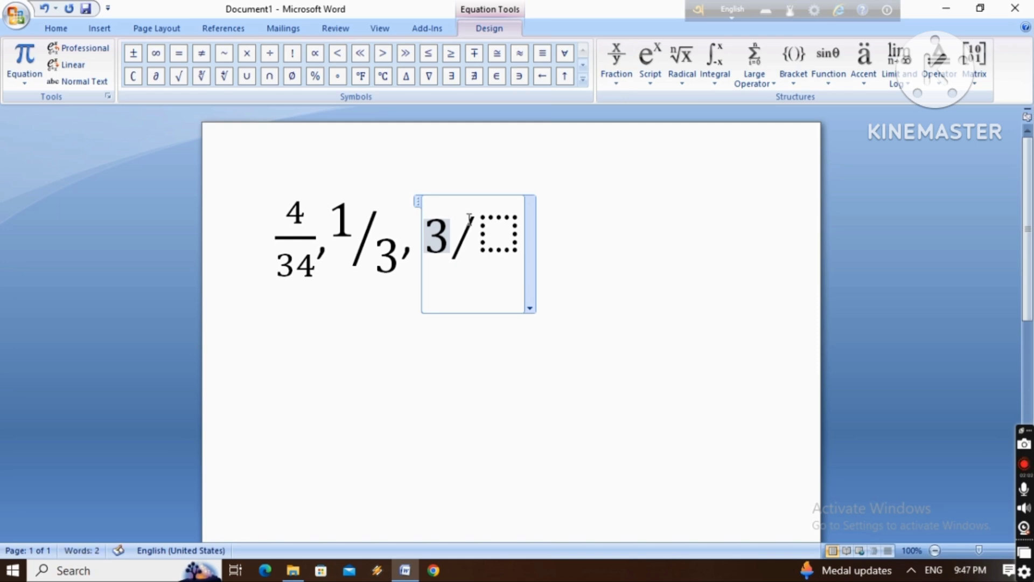
{"action": "left_click", "coordinate": [515, 237]}
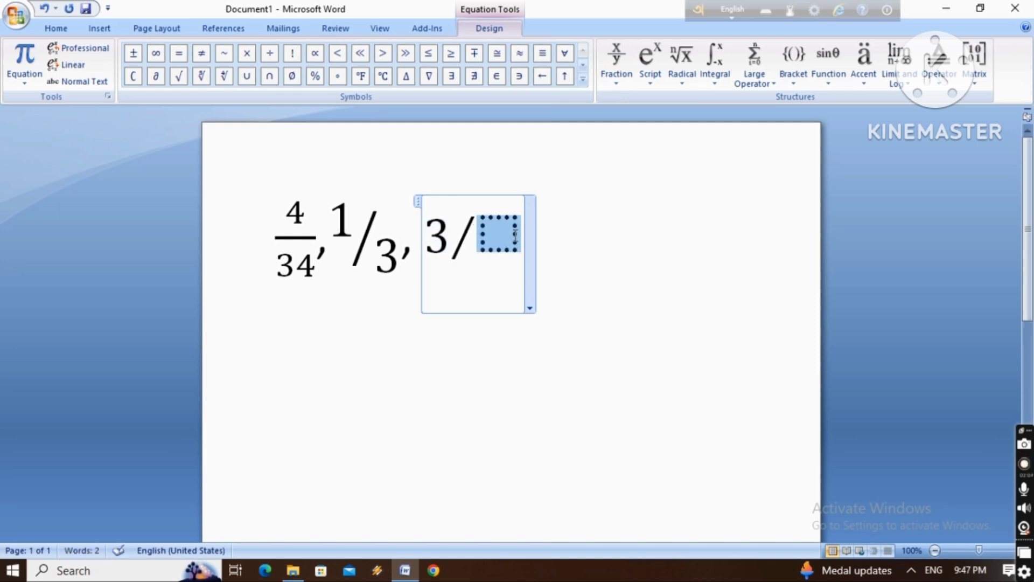
{"action": "type", "text": "7"}
{"action": "left_click", "coordinate": [663, 292]}
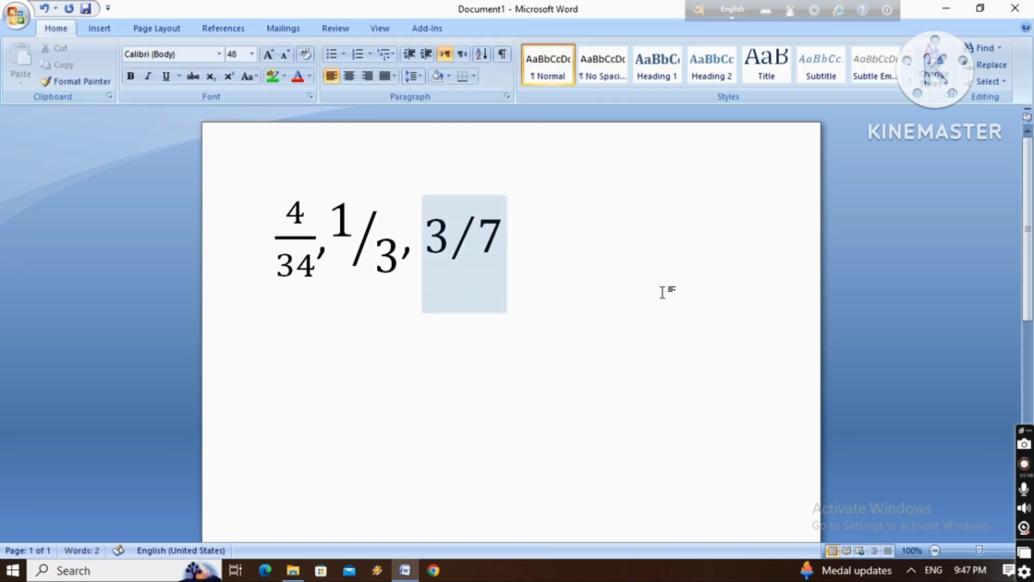
{"action": "type", "text": ","}
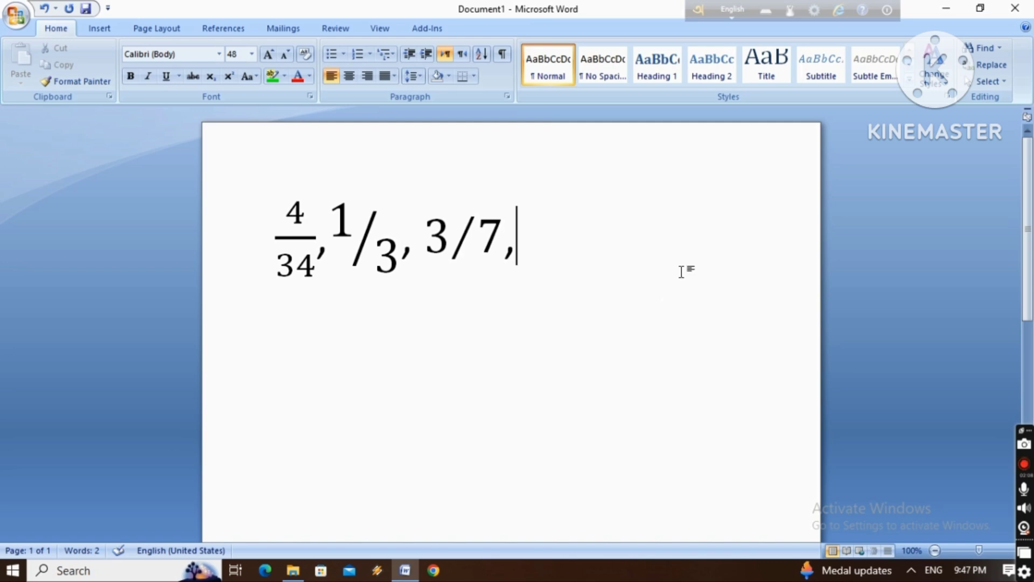
Insert a new equation after 3/7 with a small fraction of 5 over 7, followed by a comma
{"action": "left_click", "coordinate": [102, 28]}
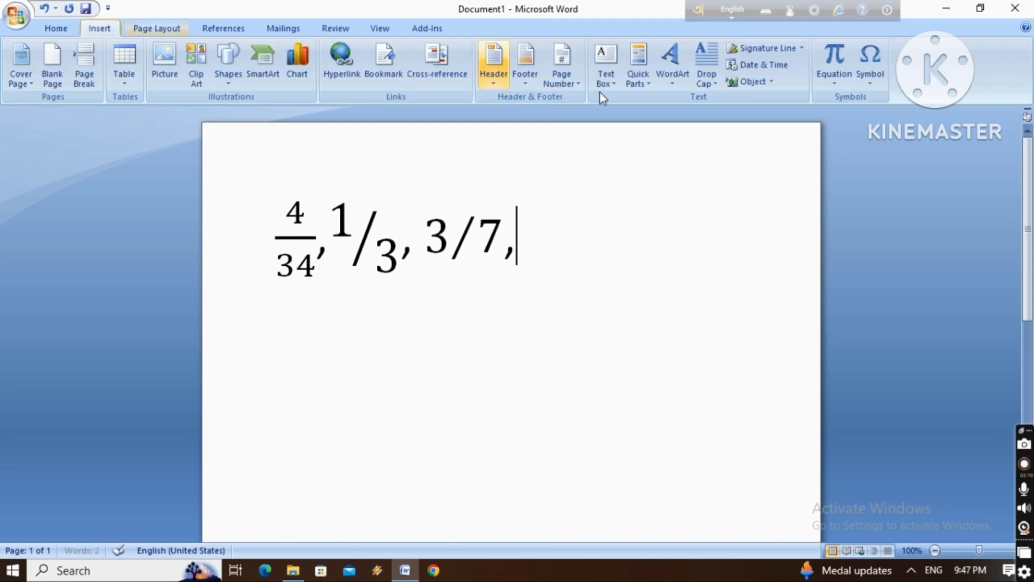
{"action": "left_click", "coordinate": [834, 56]}
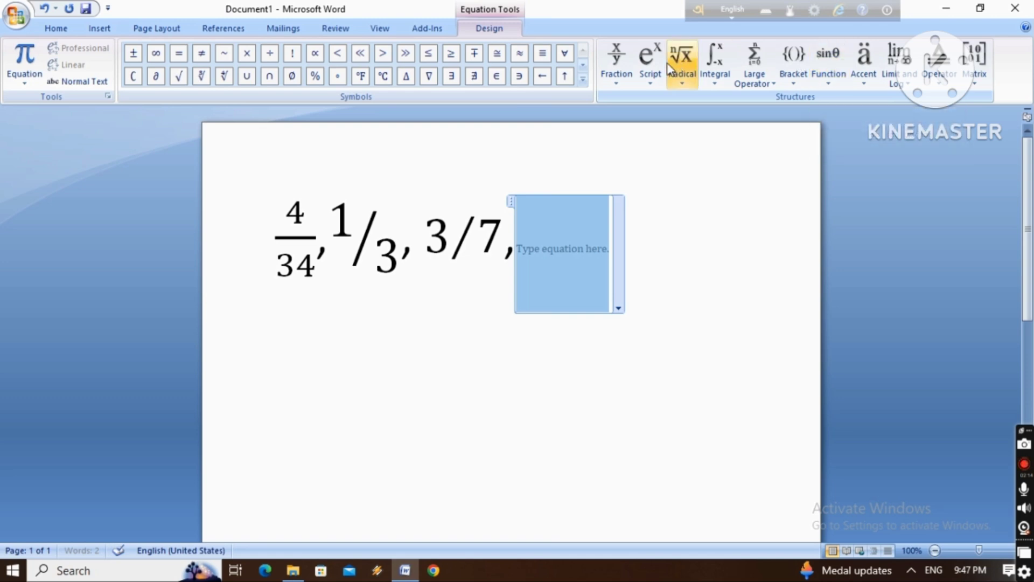
{"action": "left_click", "coordinate": [621, 68]}
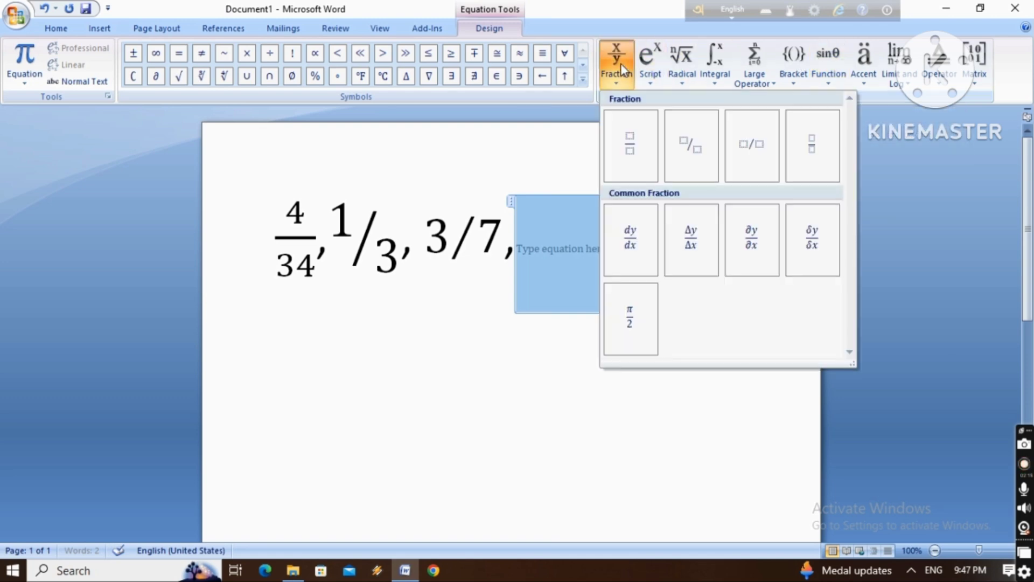
{"action": "left_click", "coordinate": [820, 153]}
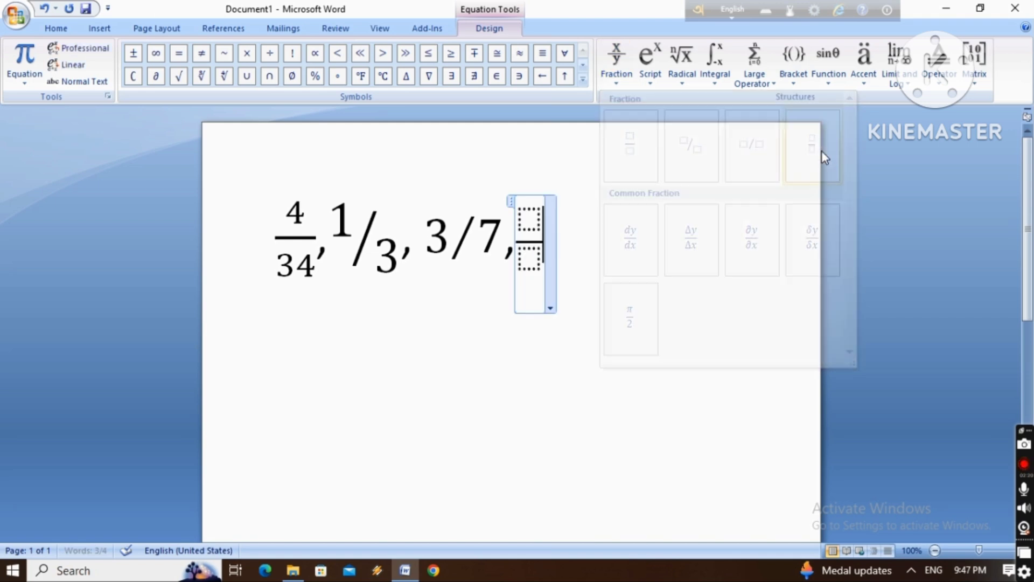
{"action": "left_click", "coordinate": [532, 221]}
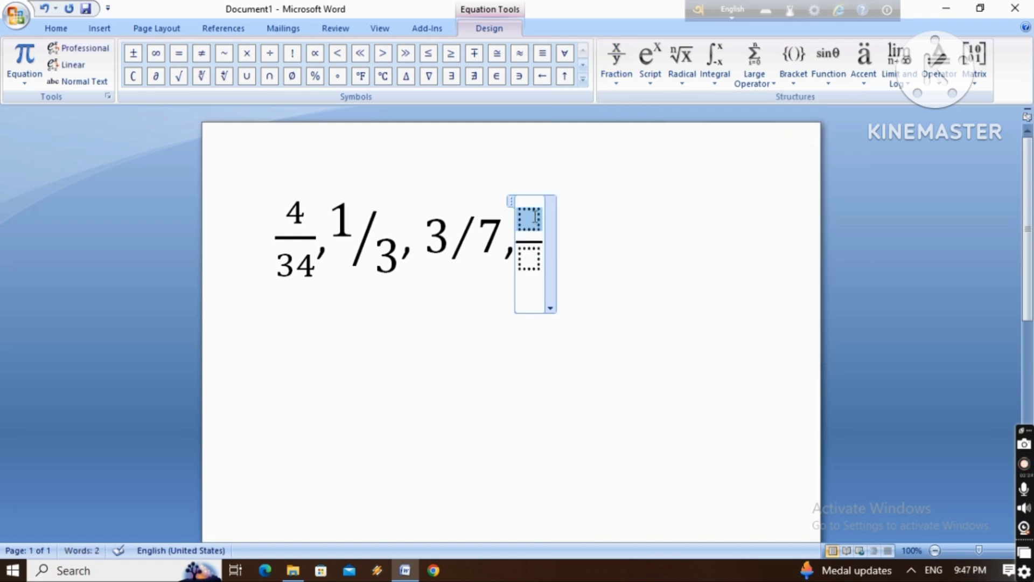
{"action": "type", "text": "5"}
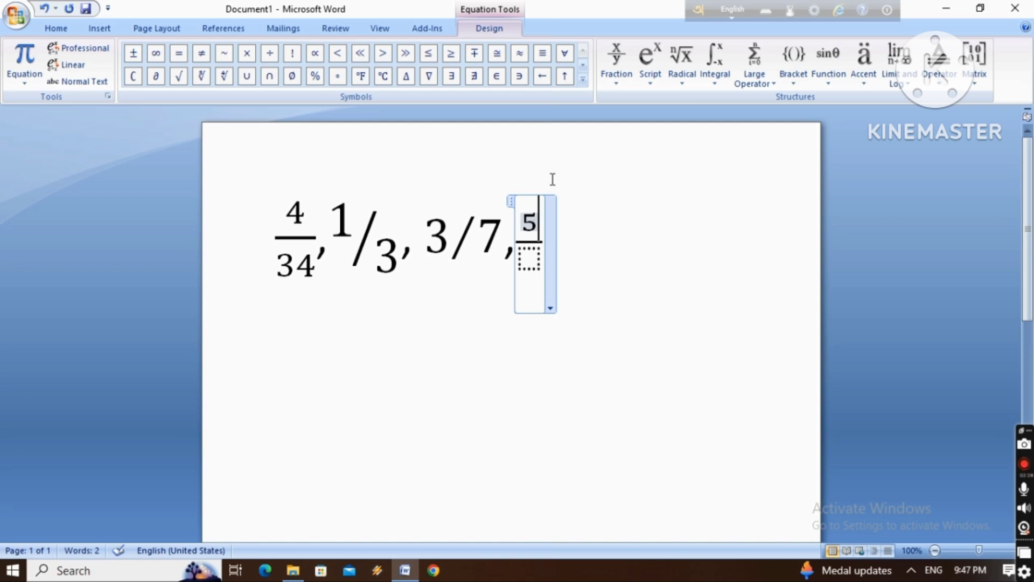
{"action": "left_click", "coordinate": [537, 245]}
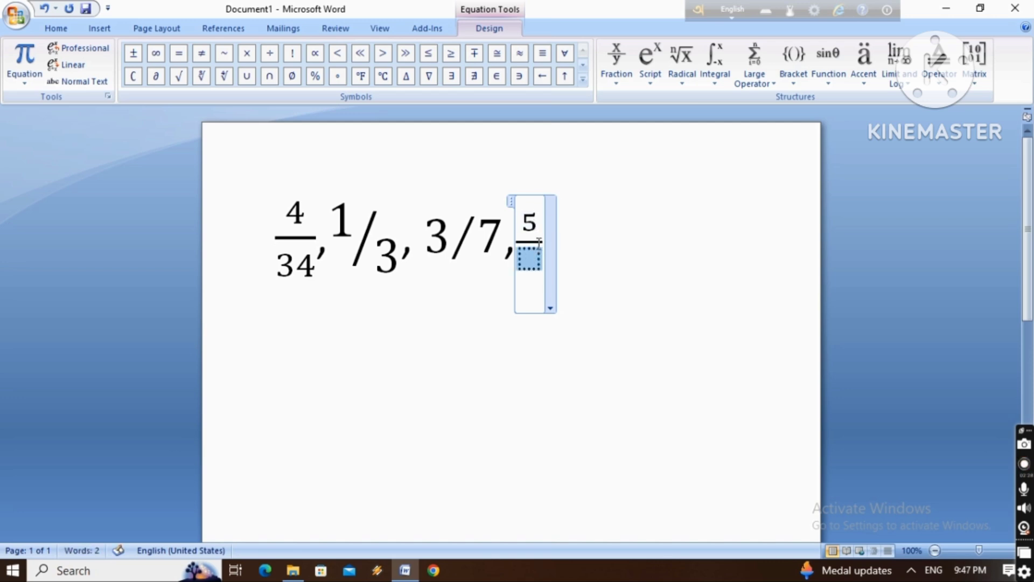
{"action": "type", "text": "7"}
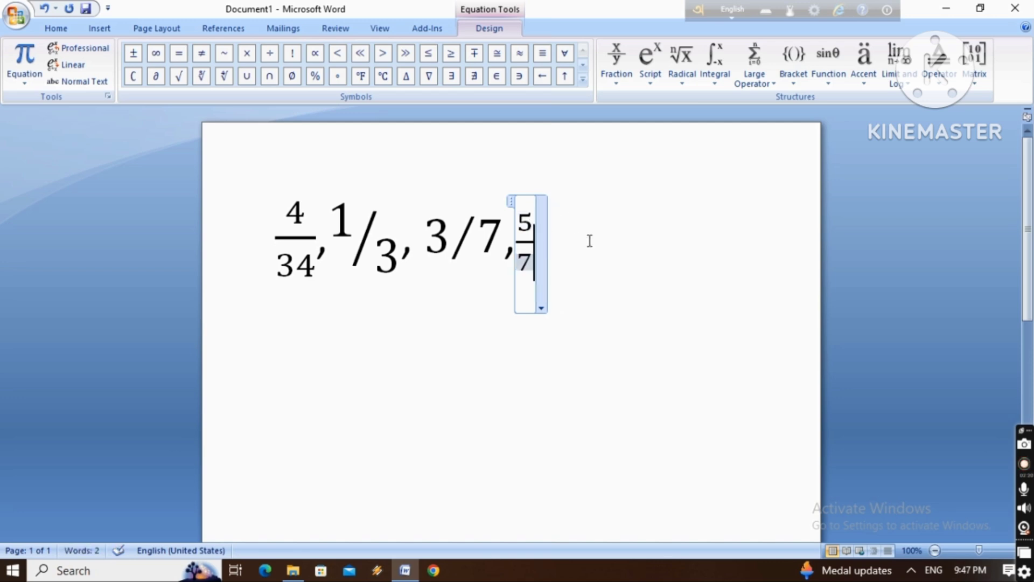
{"action": "left_click", "coordinate": [607, 245]}
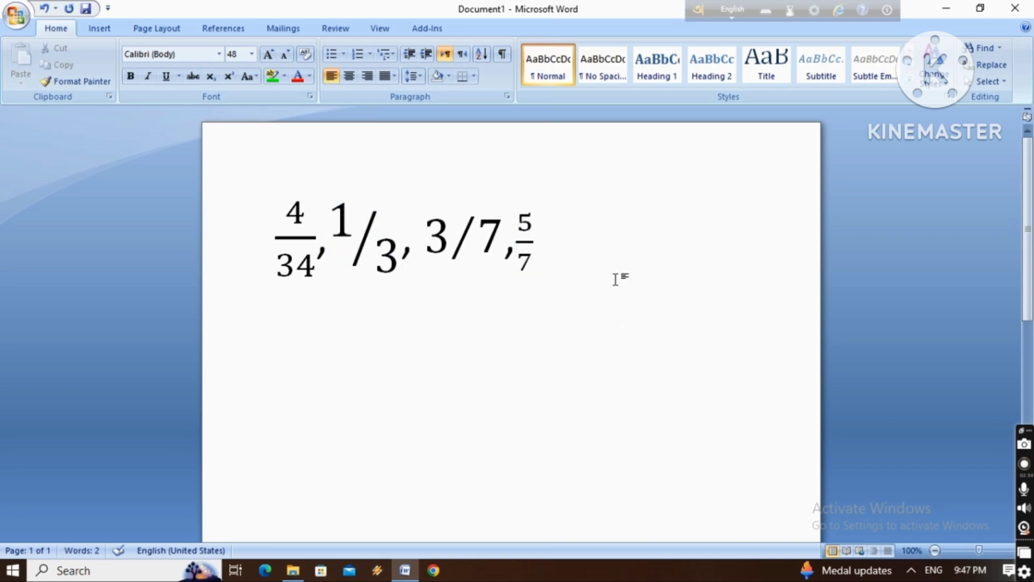
{"action": "type", "text": ","}
Insert a new equation after the small 5/7 fraction's comma with the common fraction dy/dx
{"action": "left_click", "coordinate": [100, 28]}
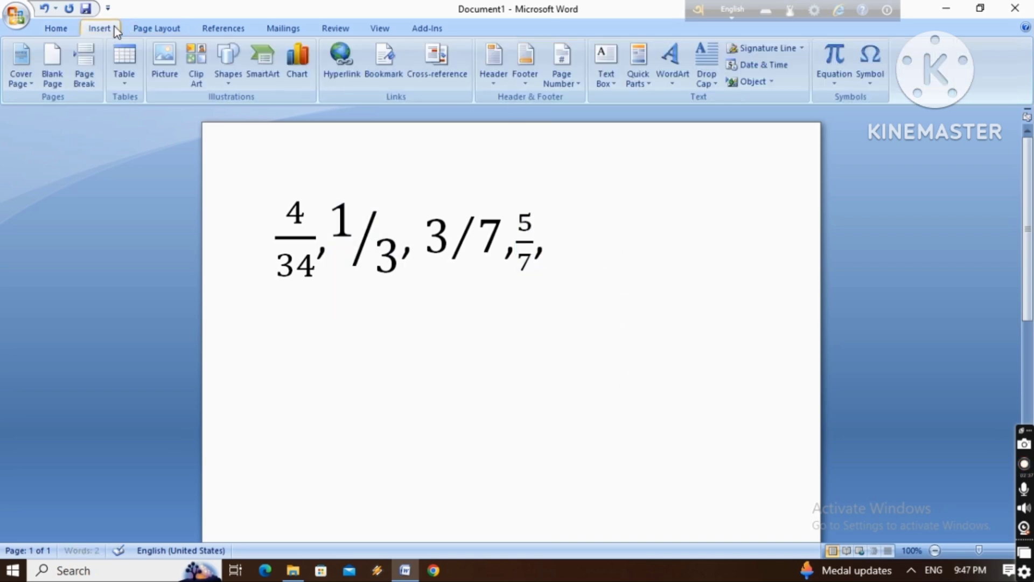
{"action": "left_click", "coordinate": [842, 59]}
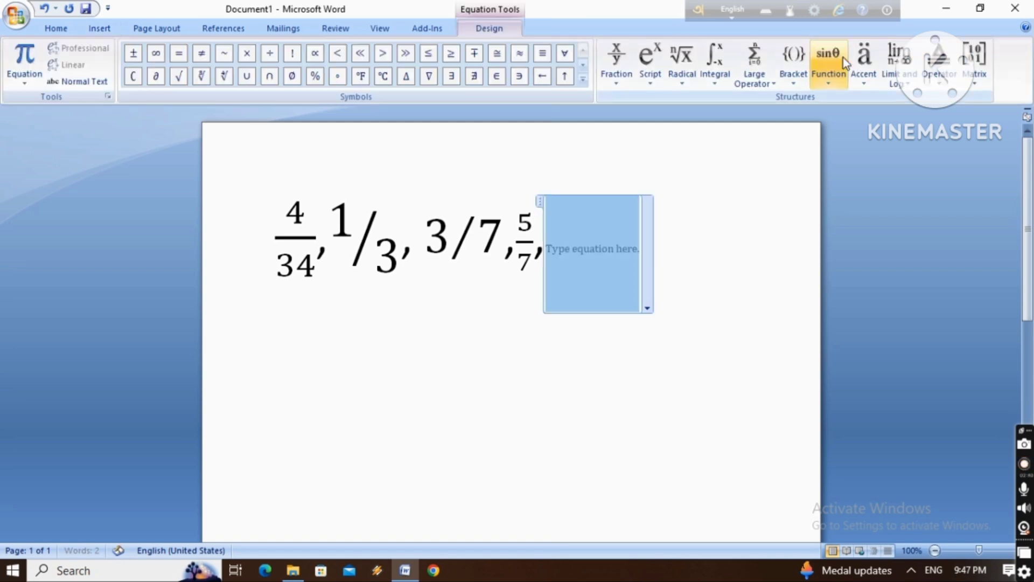
{"action": "left_click", "coordinate": [626, 63]}
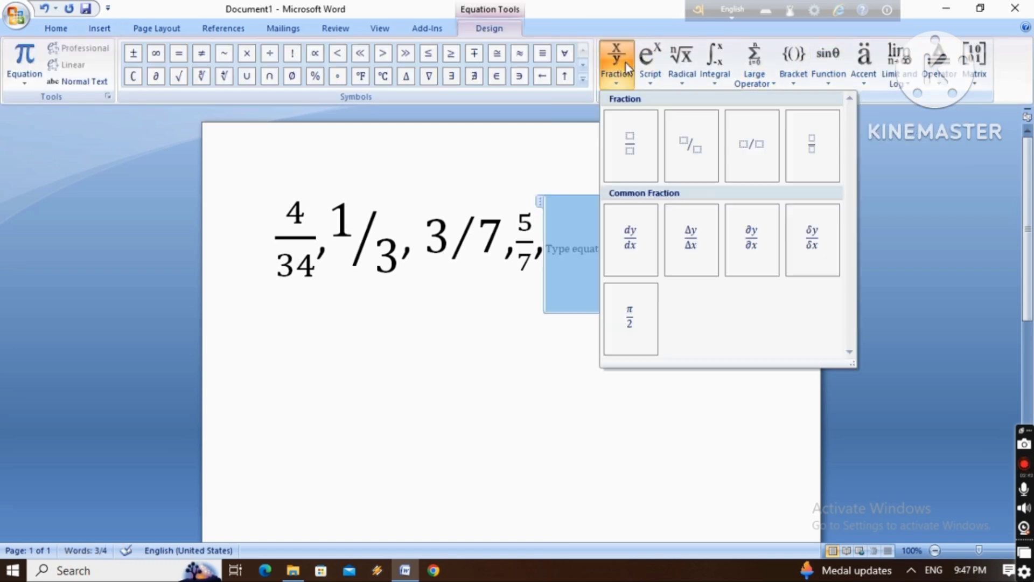
{"action": "left_click", "coordinate": [644, 240]}
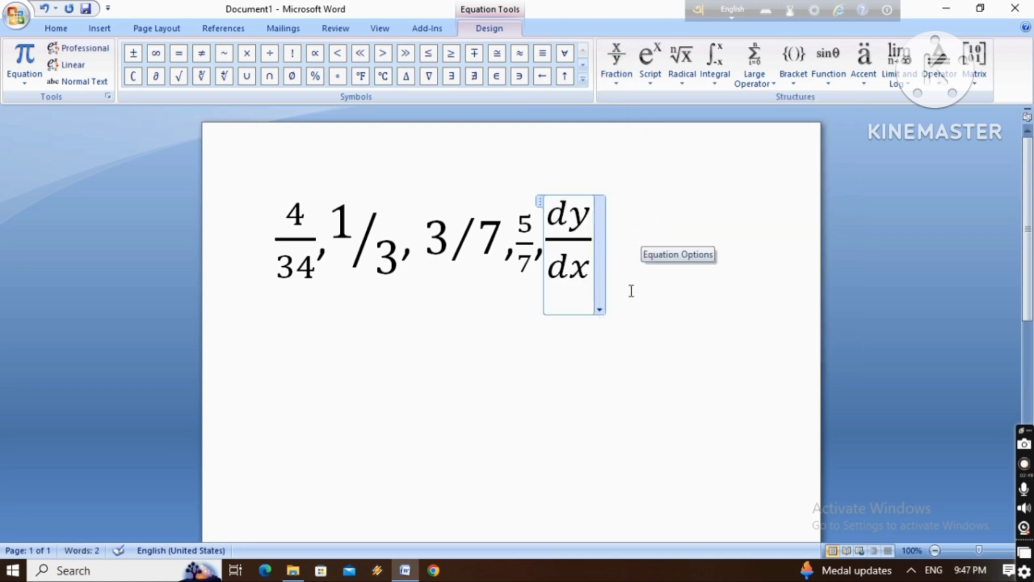
Change the dy/dx fraction to dfty over dggx and add a comma after it
{"action": "double_click", "coordinate": [587, 215]}
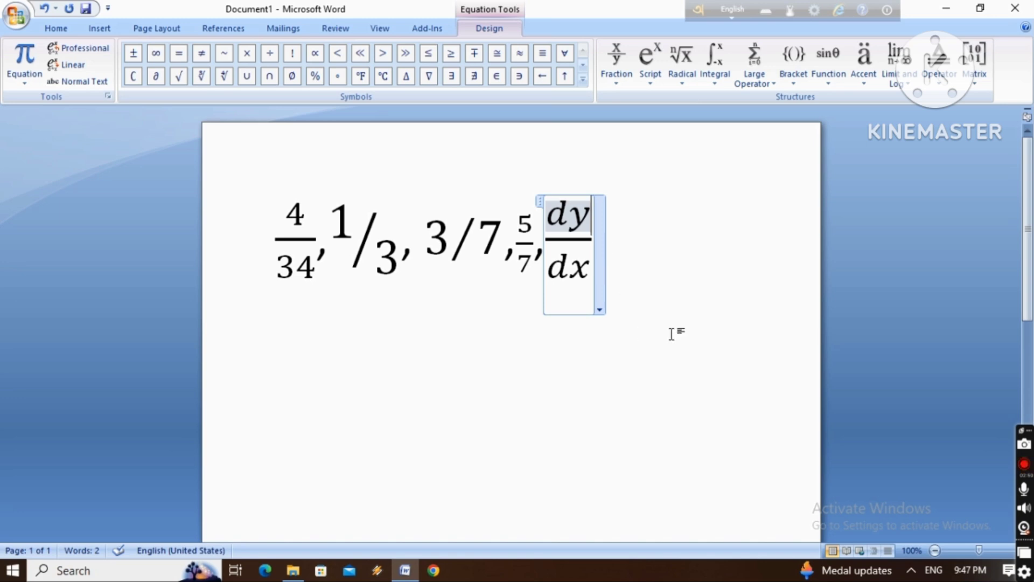
{"action": "left_click", "coordinate": [650, 304]}
{"action": "left_click", "coordinate": [575, 212]}
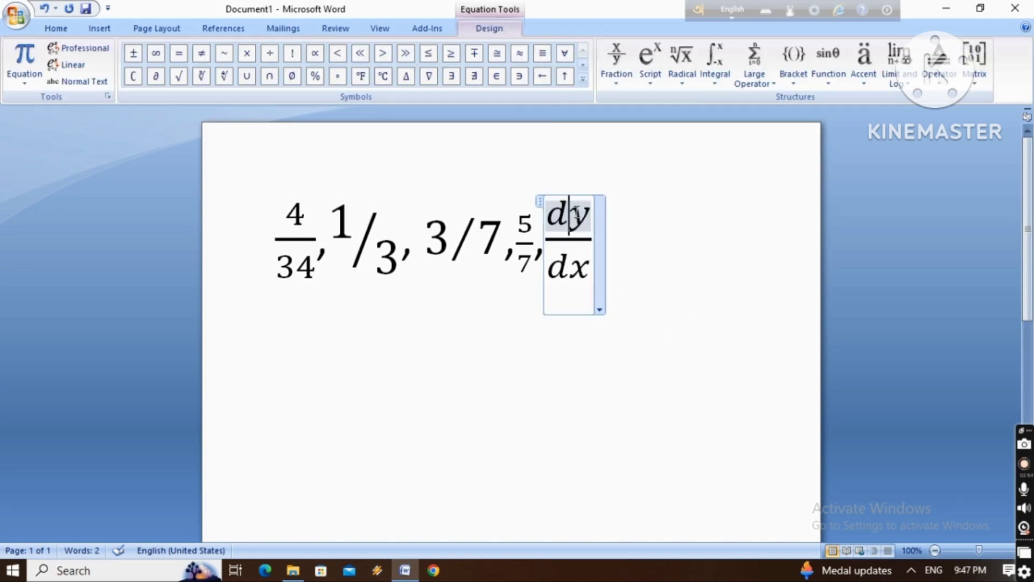
{"action": "type", "text": "ft"}
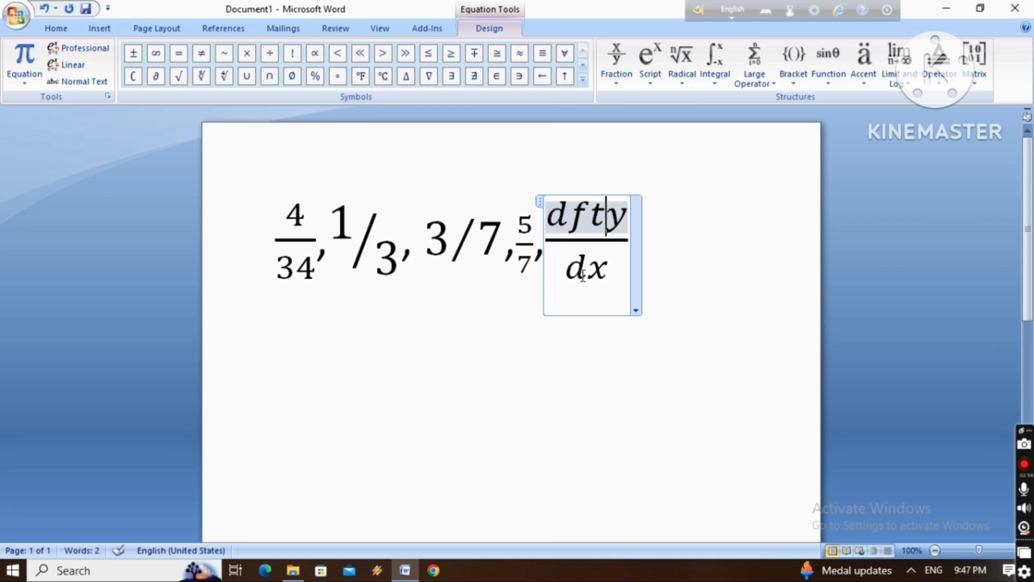
{"action": "left_click", "coordinate": [583, 275]}
{"action": "type", "text": "gg"}
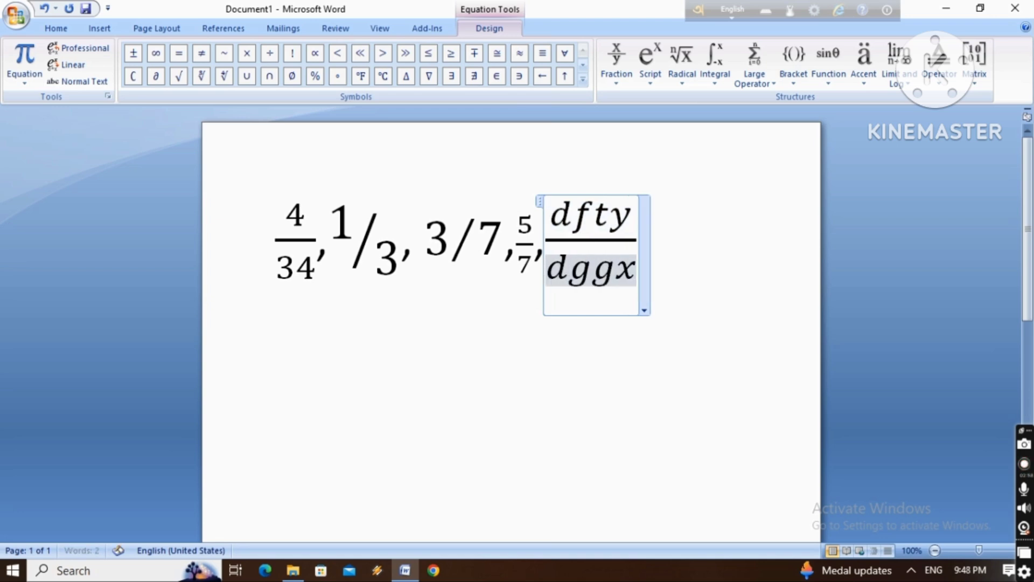
{"action": "left_click", "coordinate": [711, 356]}
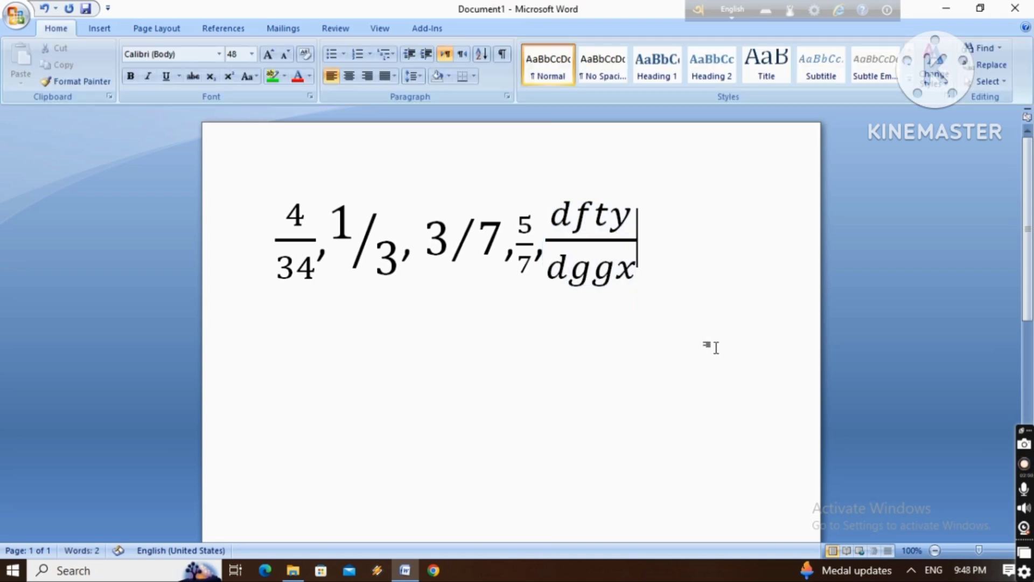
{"action": "type", "text": ","}
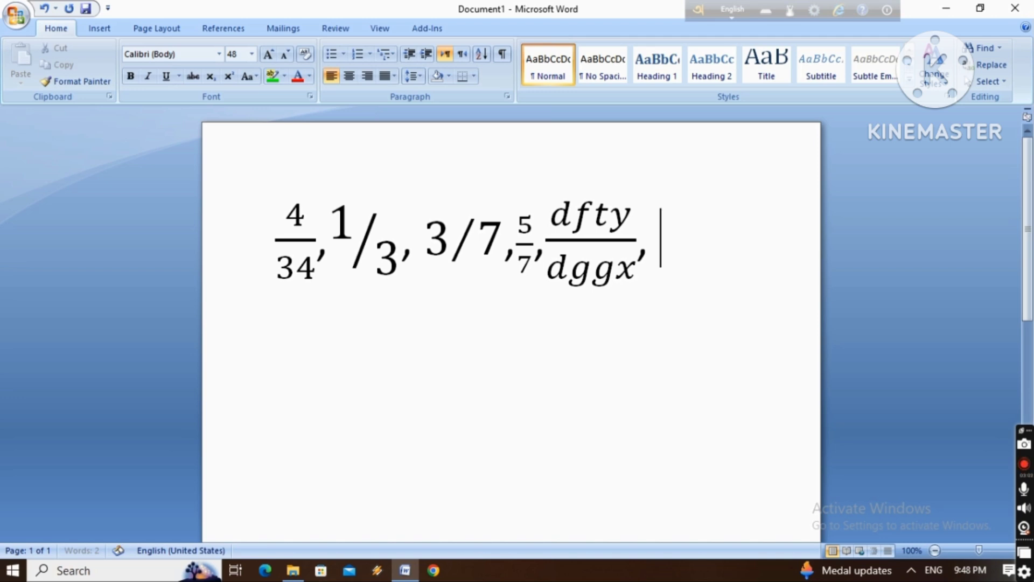
Insert a new equation after the dfty/dggx fraction's comma with the common fraction π/2
{"action": "left_click", "coordinate": [99, 28]}
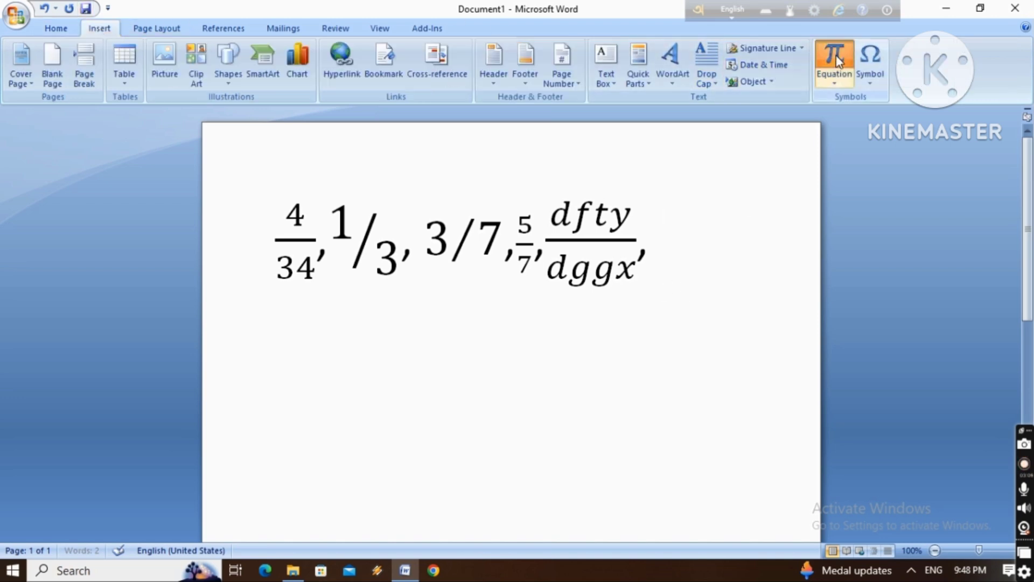
{"action": "left_click", "coordinate": [833, 74]}
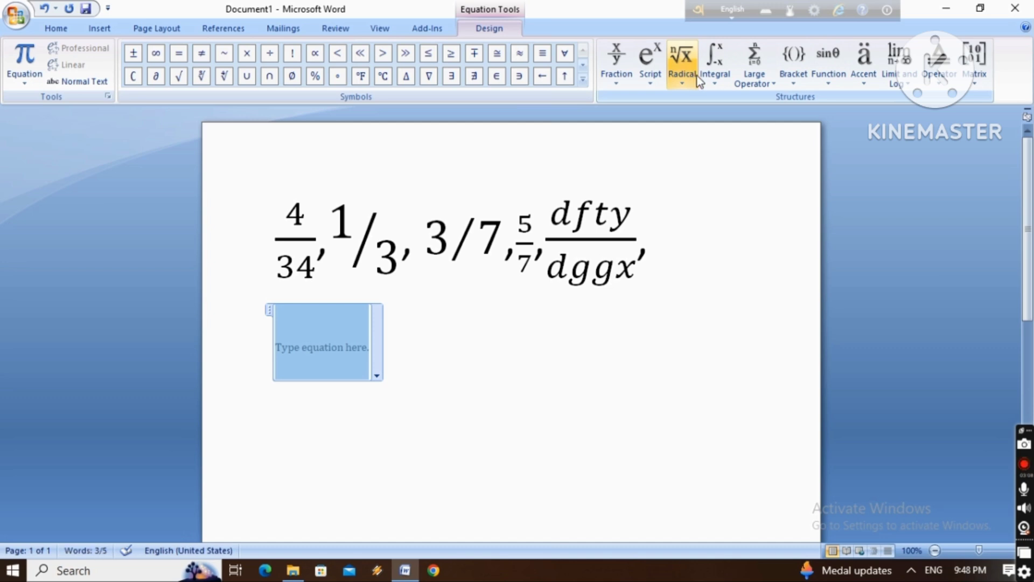
{"action": "left_click", "coordinate": [628, 66]}
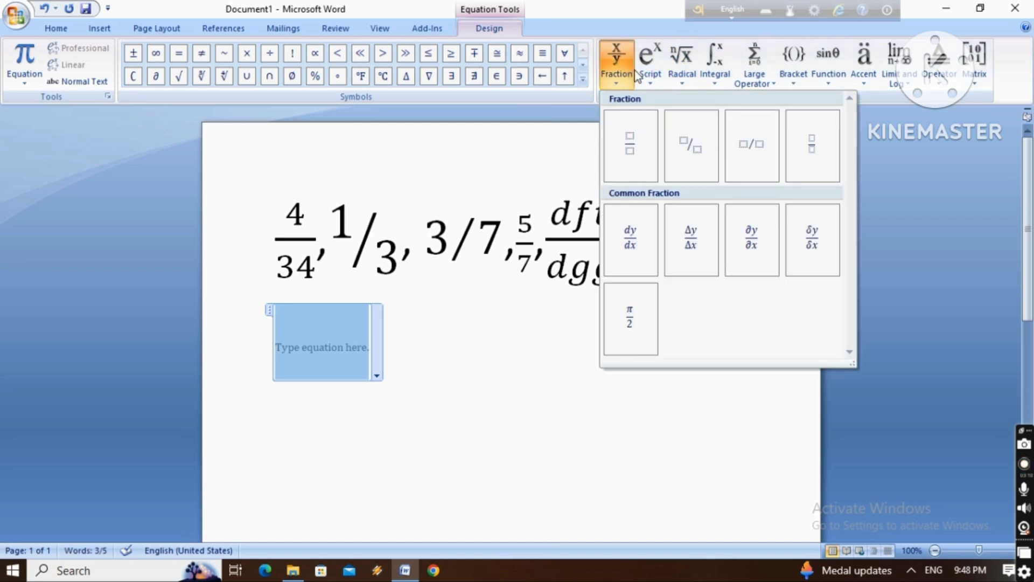
{"action": "left_click", "coordinate": [629, 314]}
{"action": "left_click", "coordinate": [722, 241]}
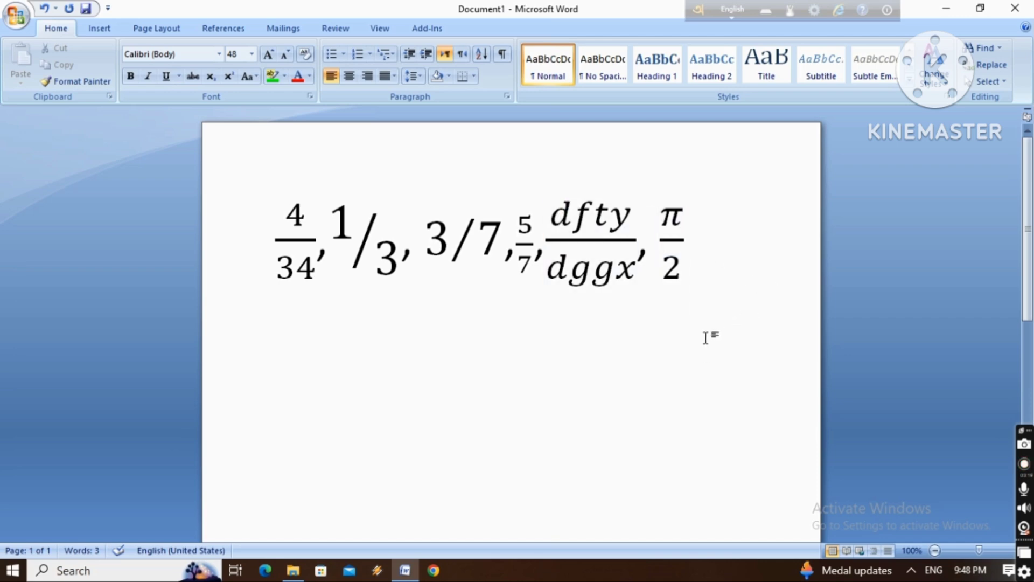
Start a new line below the fraction series and insert an equation with the common fraction Δy/Δx
{"action": "key", "text": "Return"}
{"action": "left_click", "coordinate": [104, 33]}
{"action": "left_click", "coordinate": [841, 70]}
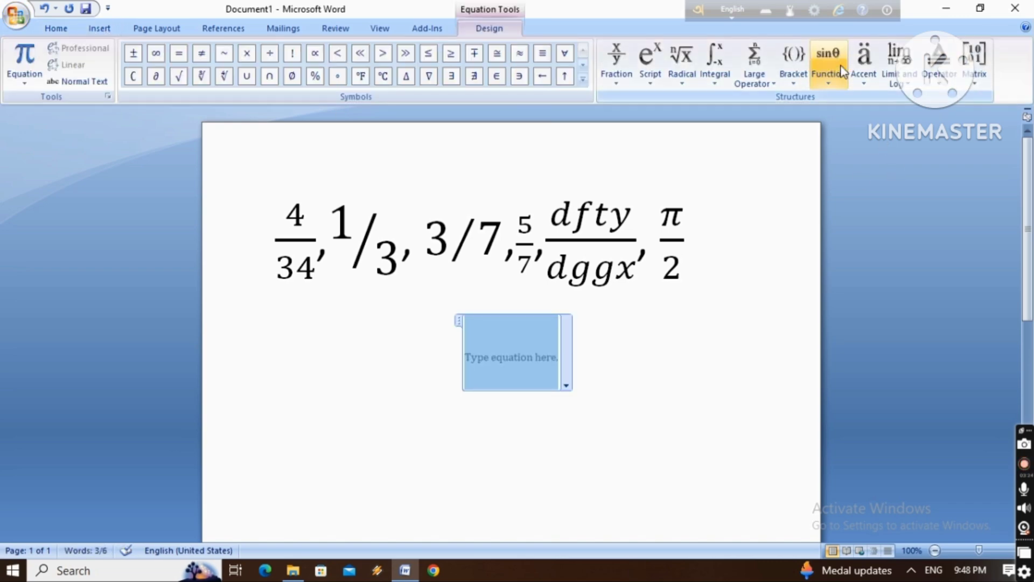
{"action": "left_click", "coordinate": [609, 78]}
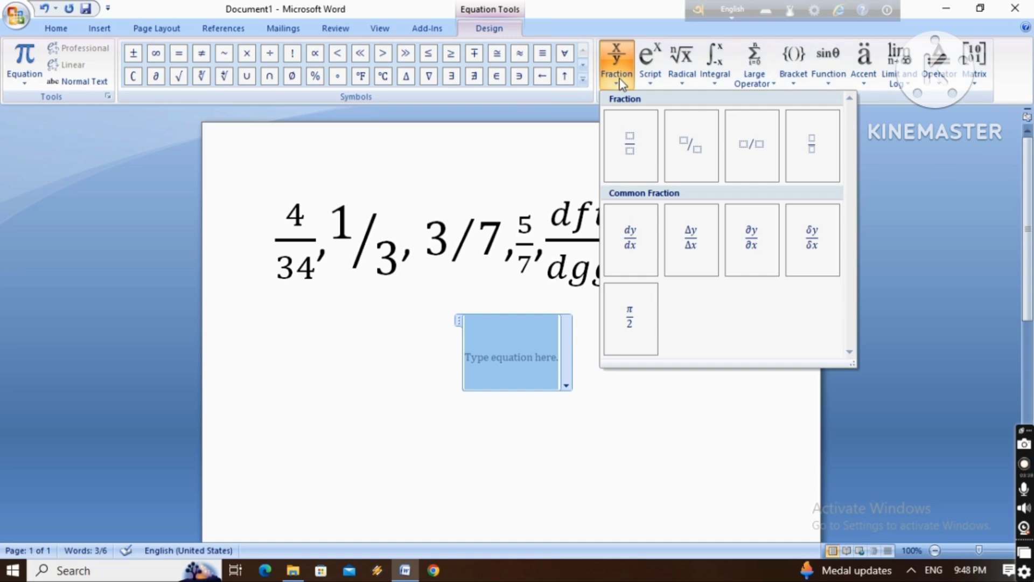
{"action": "left_click", "coordinate": [693, 241]}
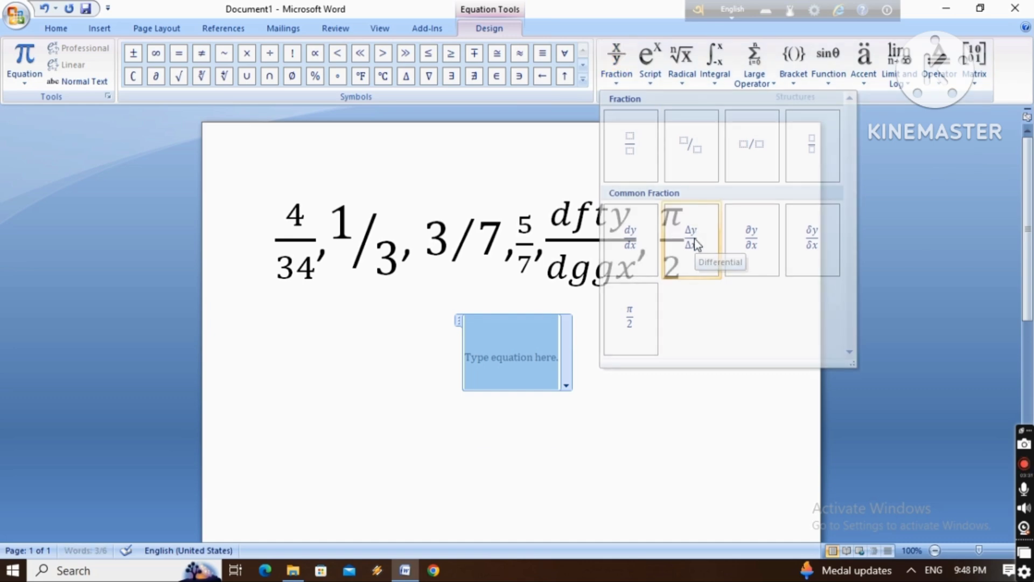
Change the Δy/Δx fraction so that it reads Δt over Δy
{"action": "double_click", "coordinate": [519, 333]}
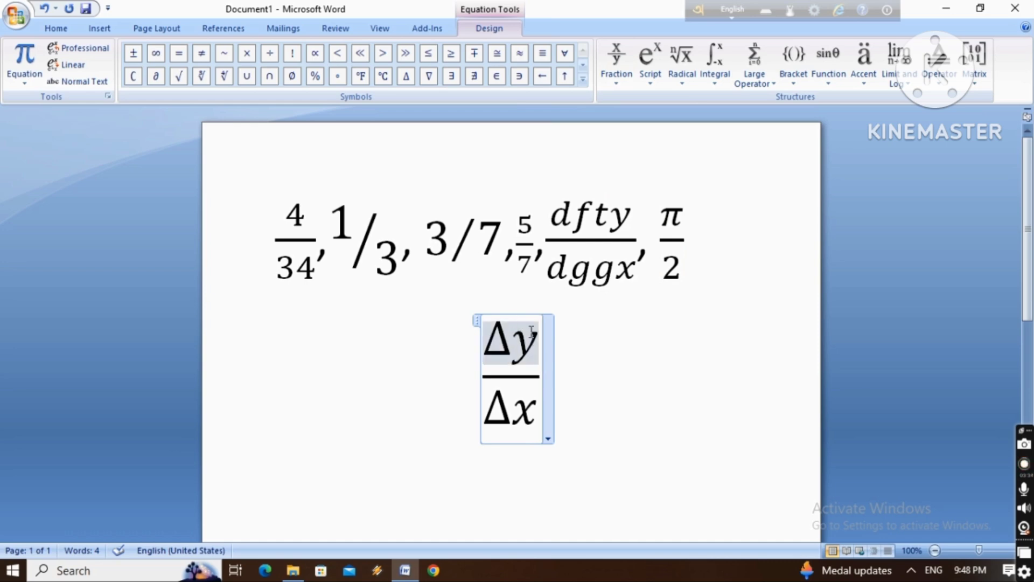
{"action": "key", "text": "BackSpace"}
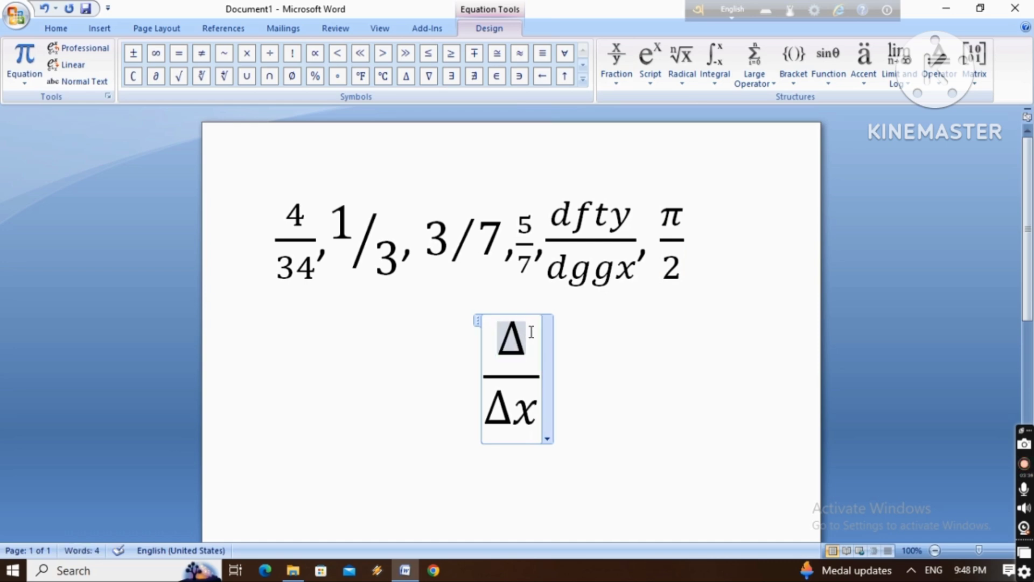
{"action": "type", "text": "t"}
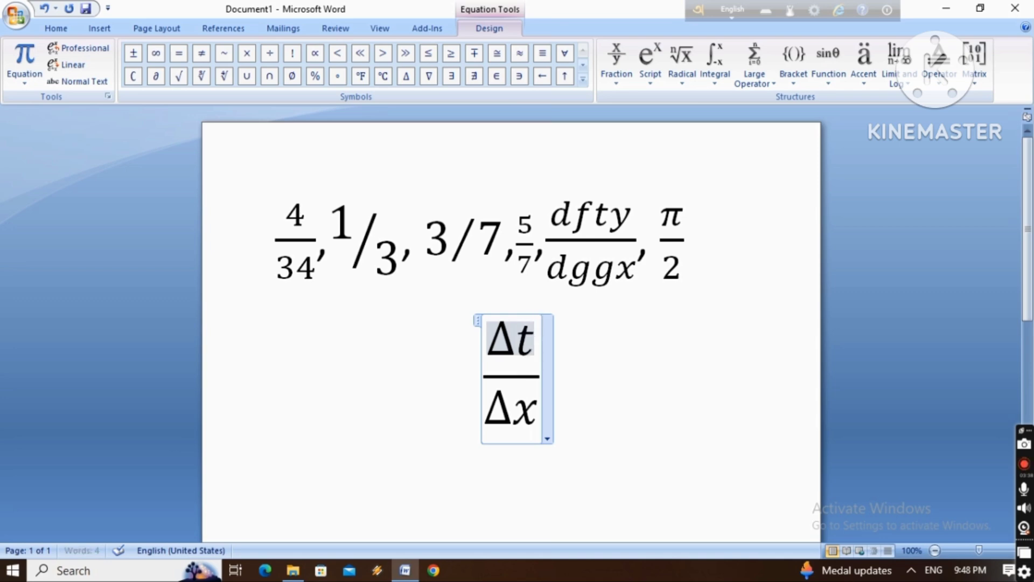
{"action": "left_click", "coordinate": [512, 410]}
{"action": "left_click", "coordinate": [532, 405]}
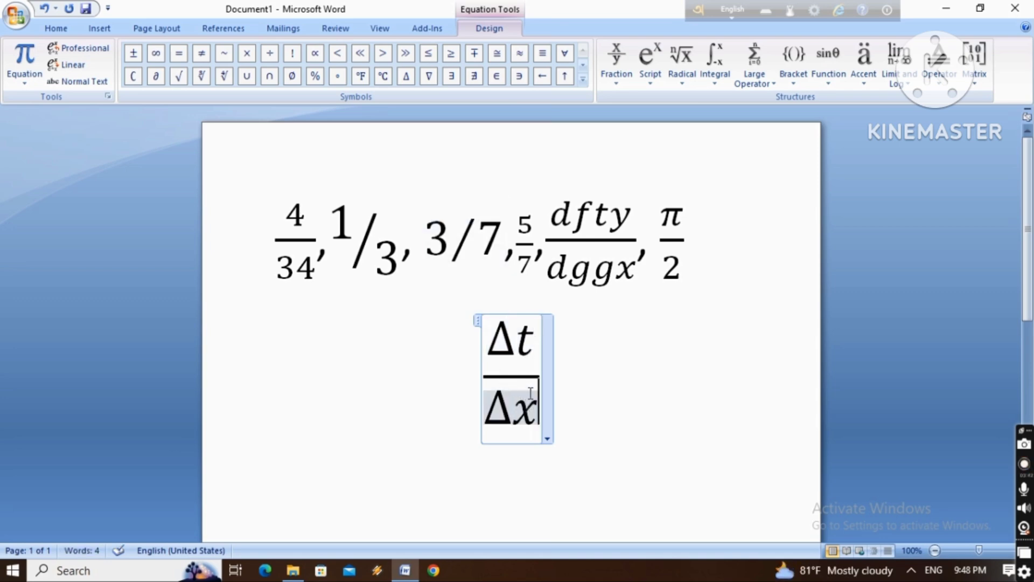
{"action": "key", "text": "BackSpace"}
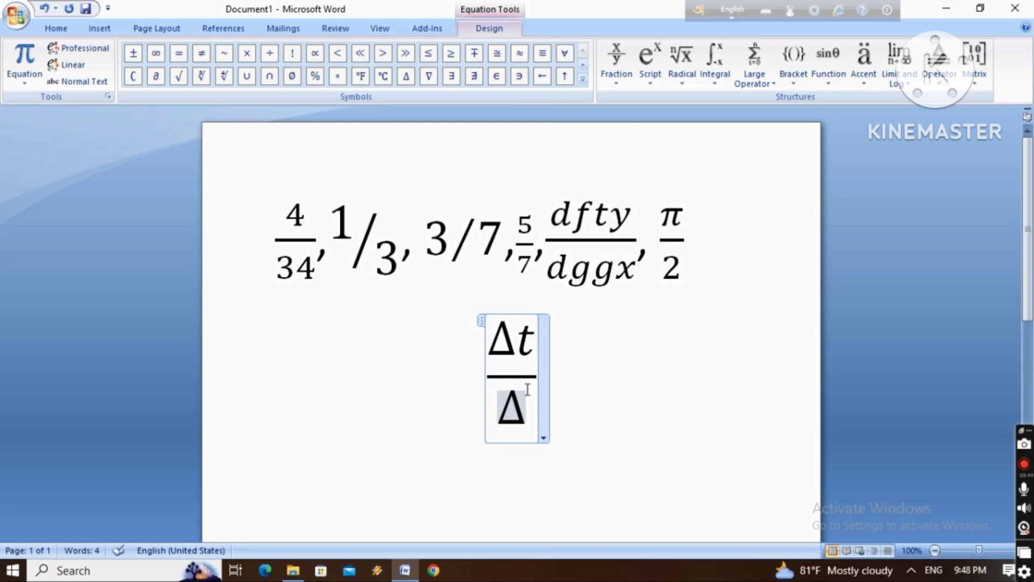
{"action": "type", "text": "y"}
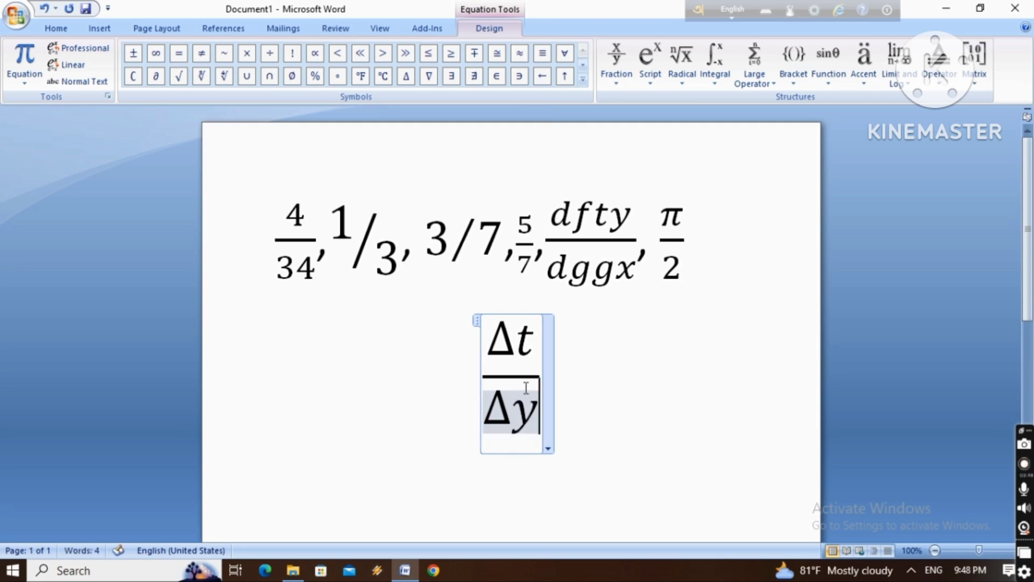
{"action": "left_click", "coordinate": [661, 409]}
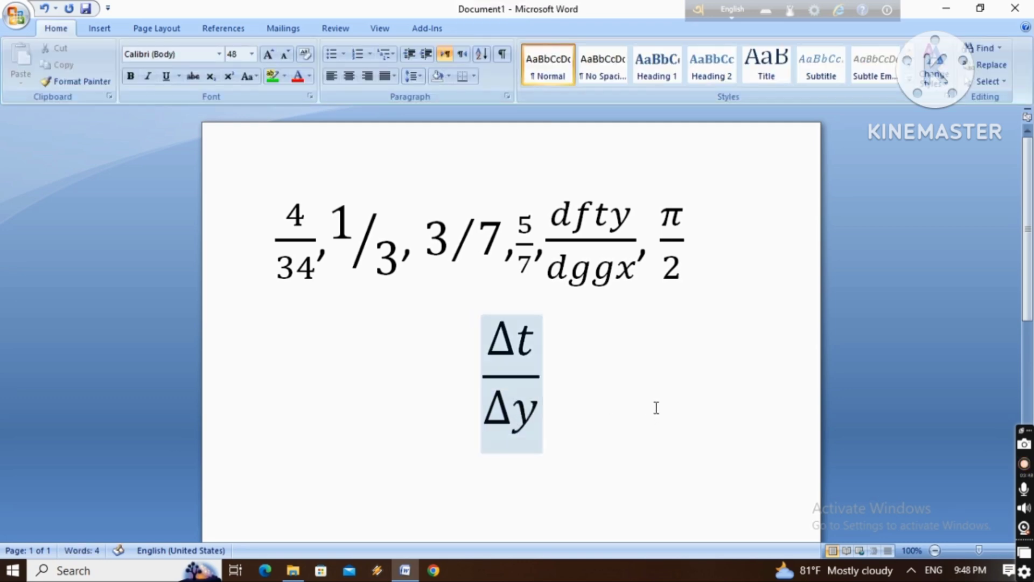
Insert a new empty equation on the line below the Δt/Δy fraction
{"action": "left_click", "coordinate": [361, 468]}
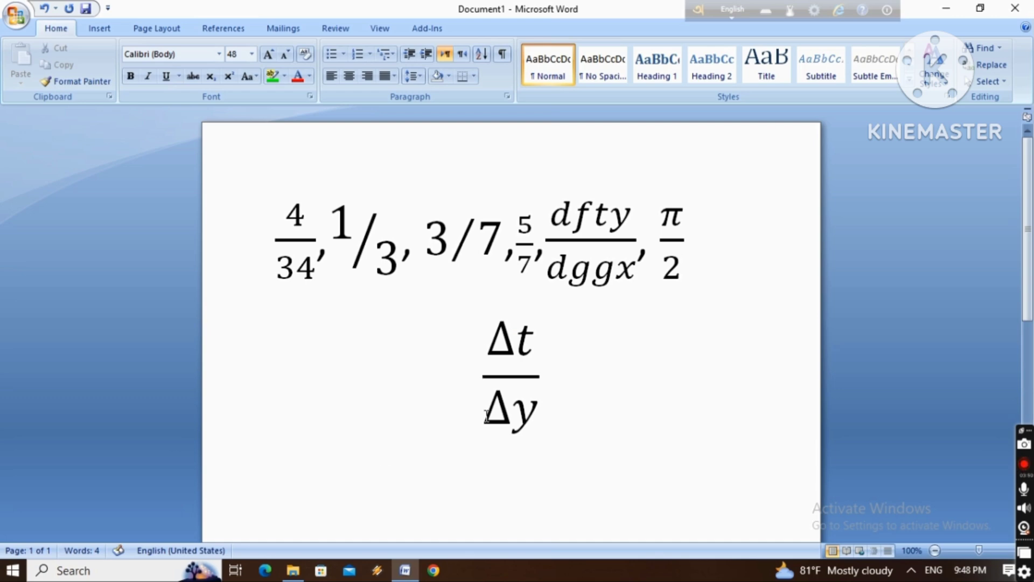
{"action": "left_click", "coordinate": [105, 34]}
{"action": "left_click", "coordinate": [834, 67]}
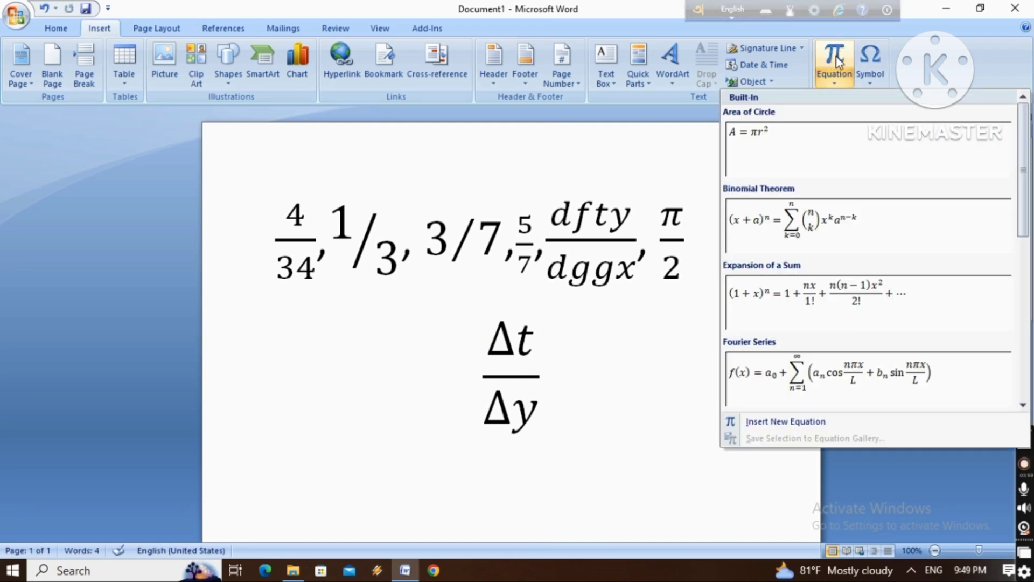
{"action": "left_click", "coordinate": [836, 61]}
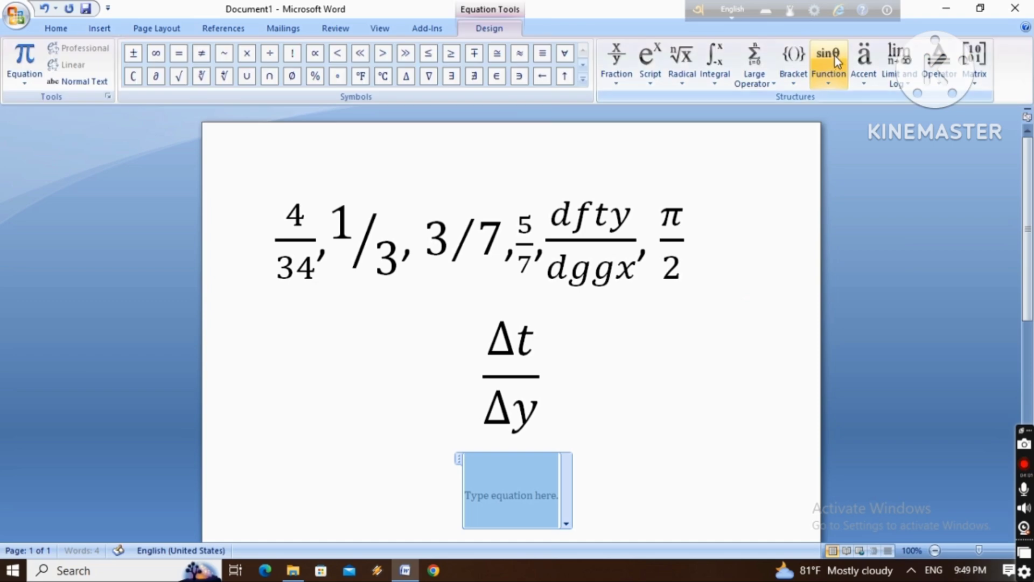
Insert a superscript structure in the empty equation and enter 34 as its base
{"action": "left_click", "coordinate": [654, 65]}
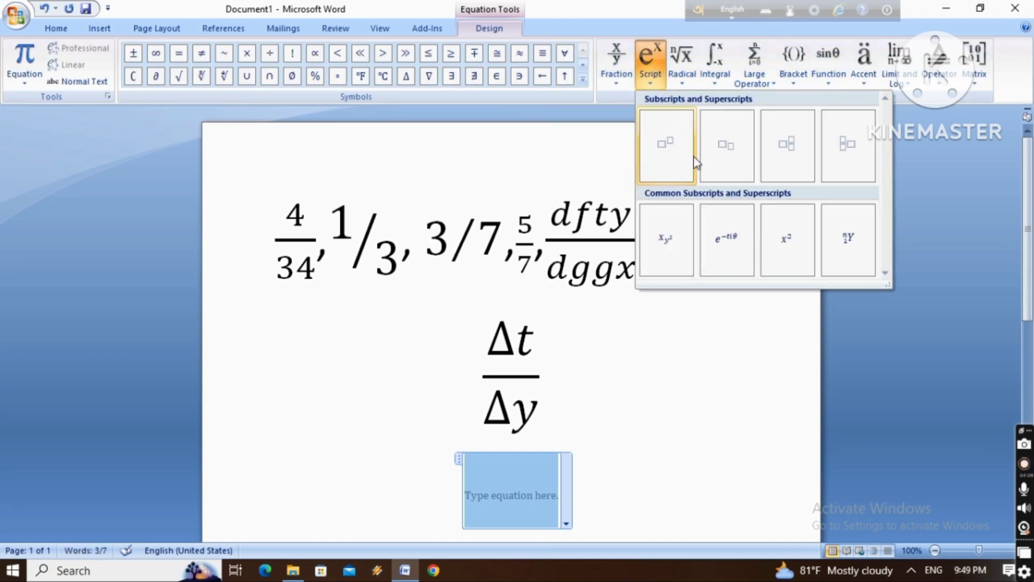
{"action": "left_click", "coordinate": [676, 154]}
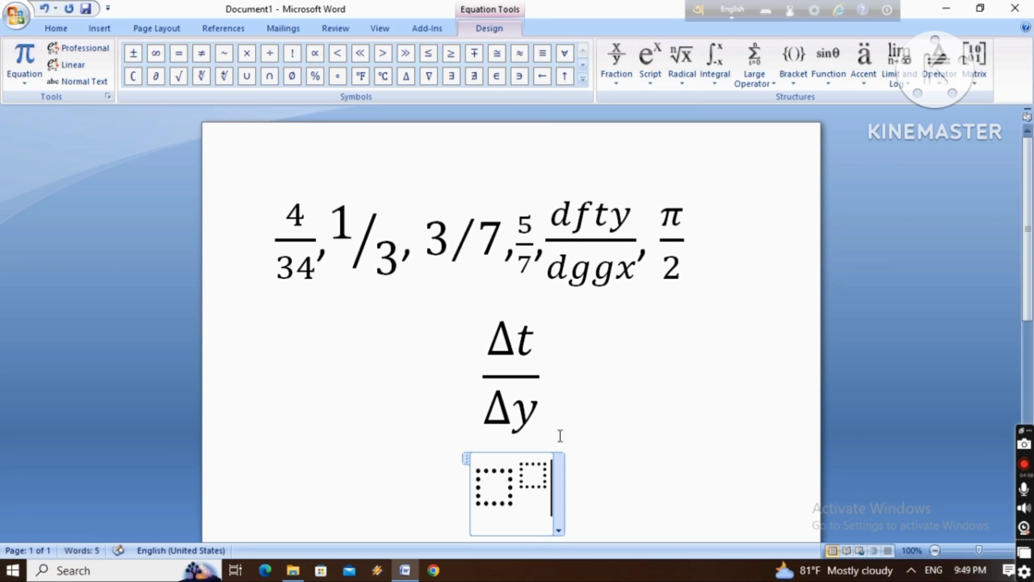
{"action": "left_click", "coordinate": [515, 486]}
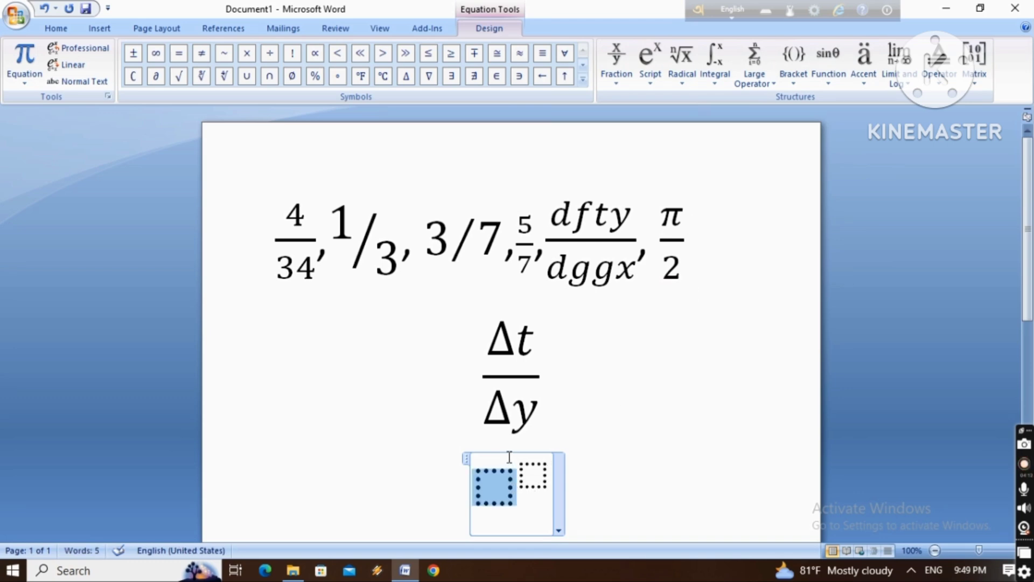
{"action": "type", "text": "34"}
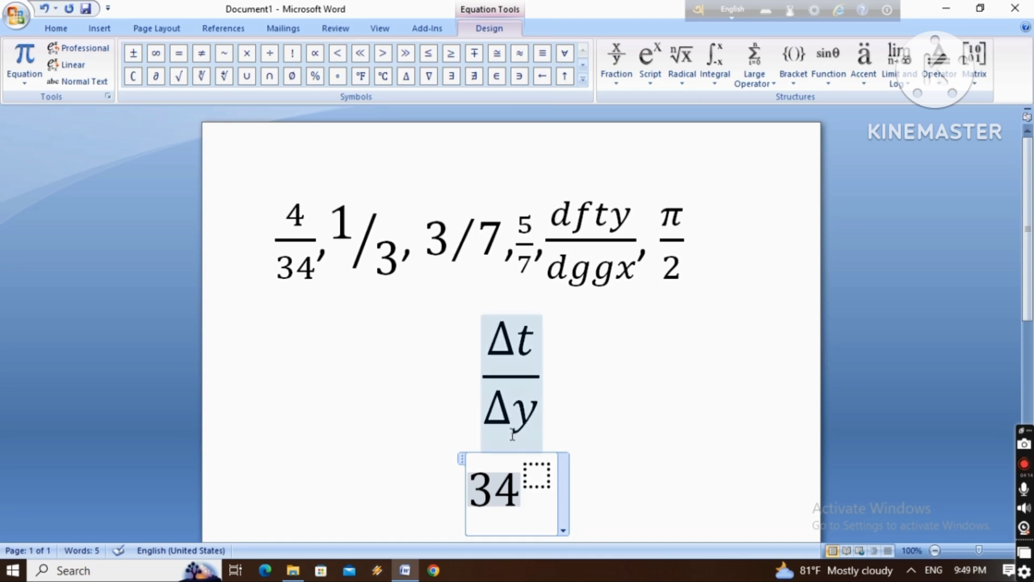
Try to enter 45 as the exponent of the superscript, and clear the equation's contents
{"action": "left_click", "coordinate": [533, 461]}
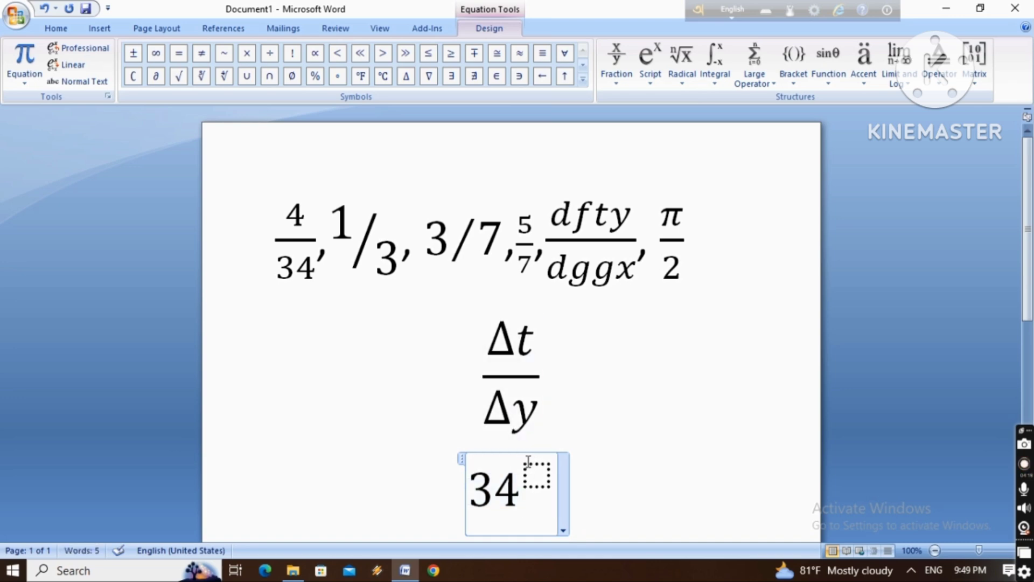
{"action": "key", "text": "BackSpace"}
{"action": "type", "text": "45"}
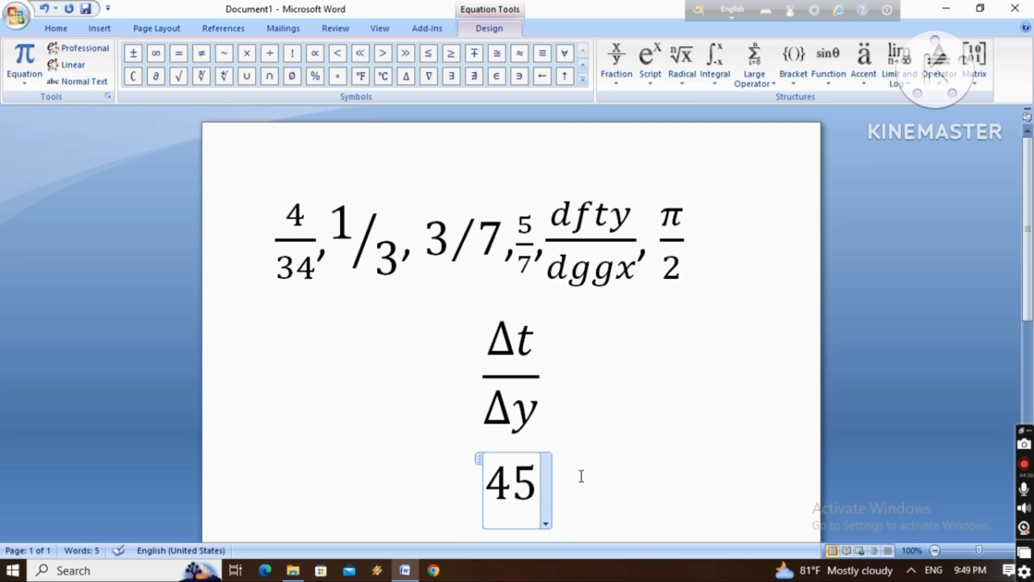
{"action": "key", "text": "BackSpace"}
{"action": "key", "text": "BackSpace"}
{"action": "key", "text": "BackSpace"}
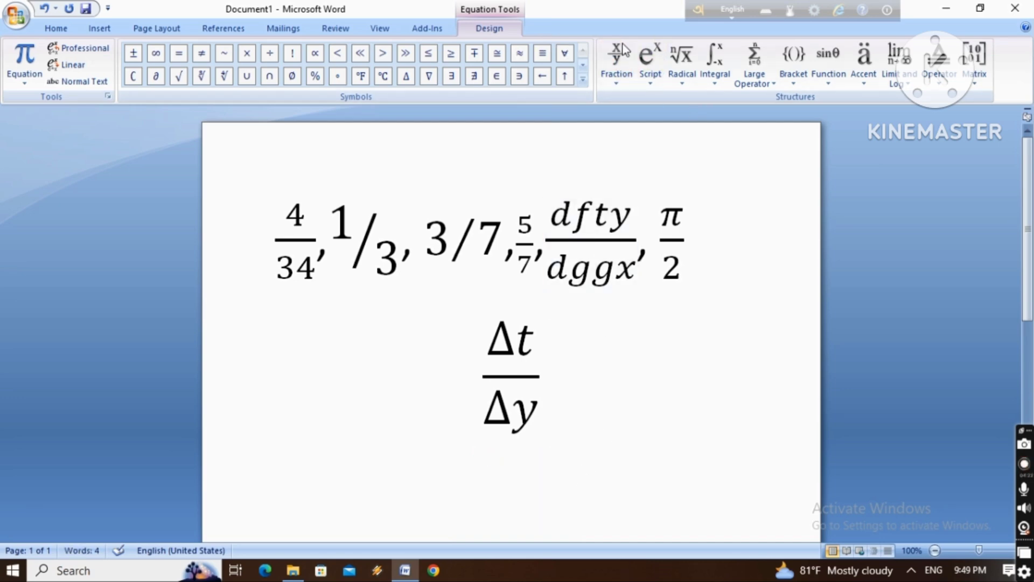
Insert a superscript equation below the Δt/Δy fraction with base 10 and exponent 6, and add a comma after it
{"action": "left_click", "coordinate": [650, 62]}
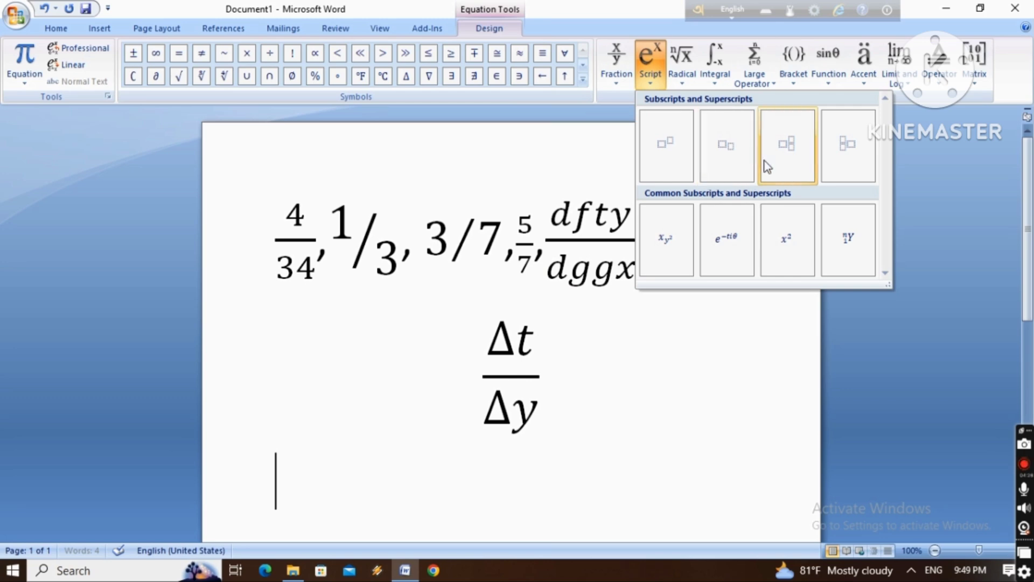
{"action": "left_click", "coordinate": [680, 131]}
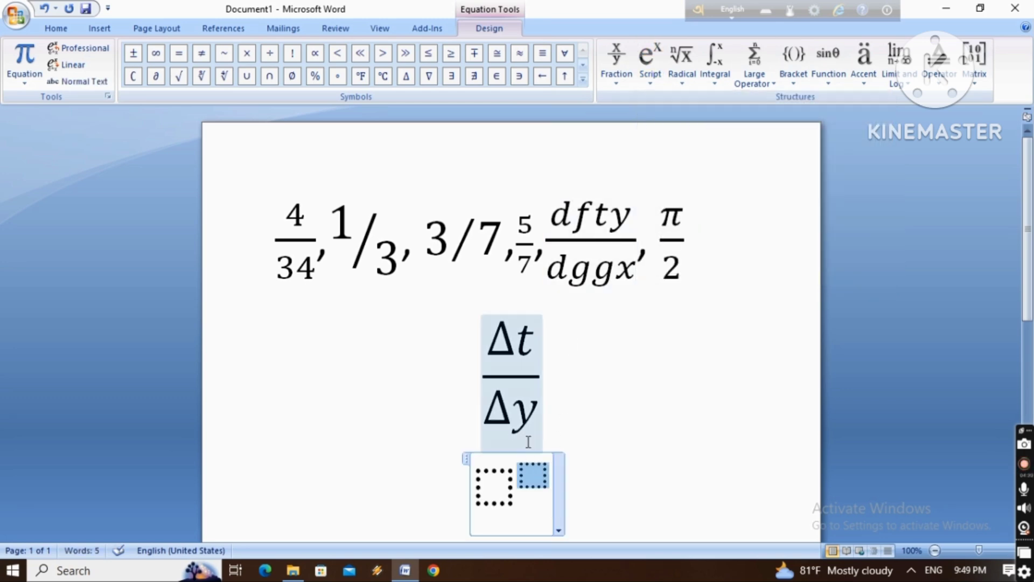
{"action": "type", "text": "6"}
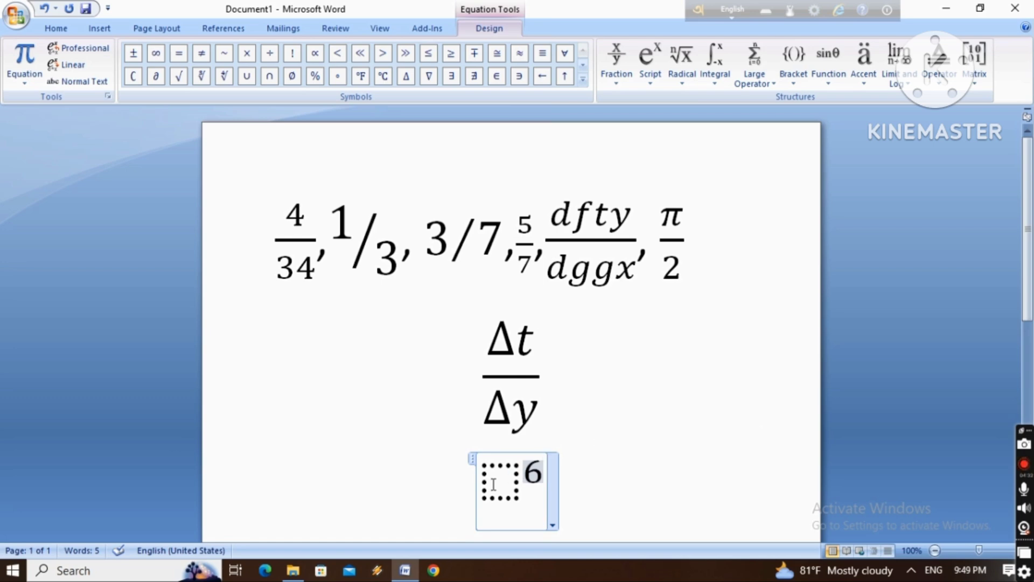
{"action": "left_click", "coordinate": [494, 483]}
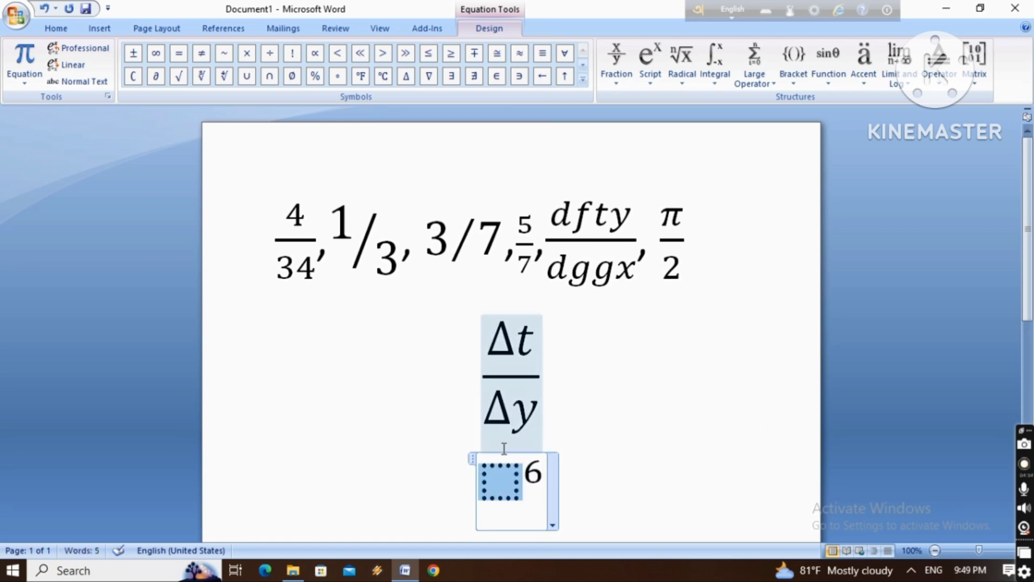
{"action": "type", "text": "10"}
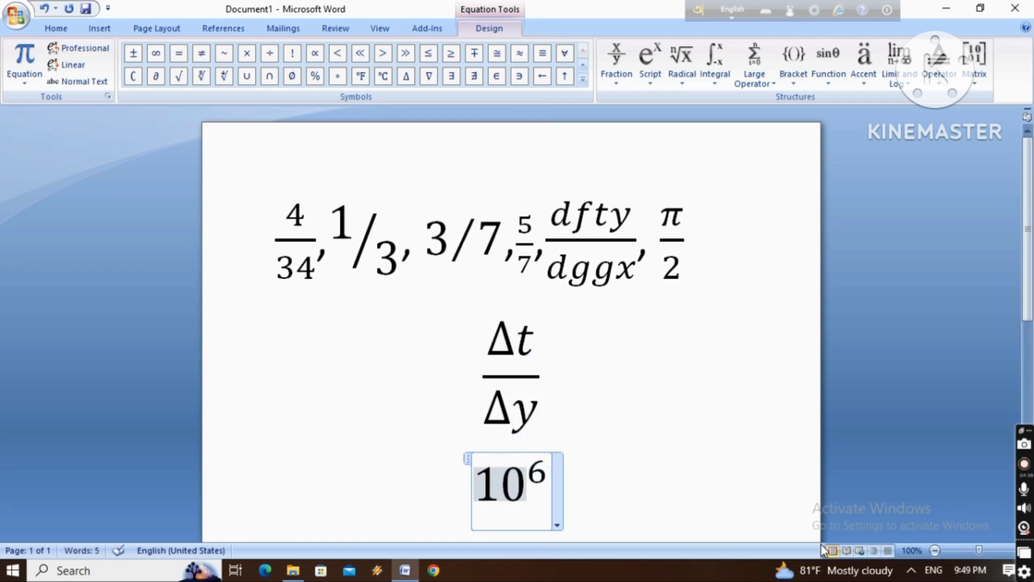
{"action": "left_click", "coordinate": [668, 504]}
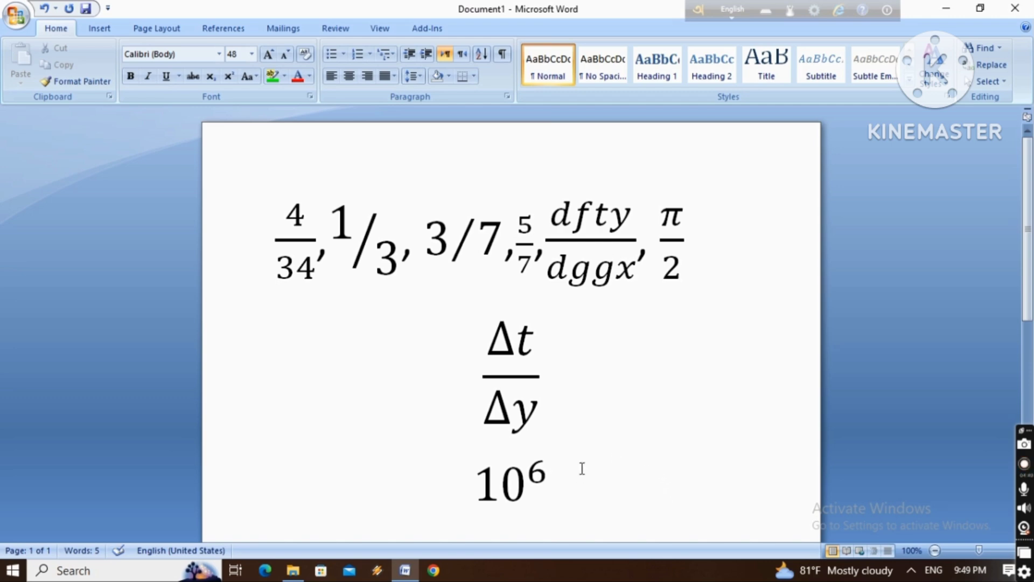
{"action": "type", "text": ","}
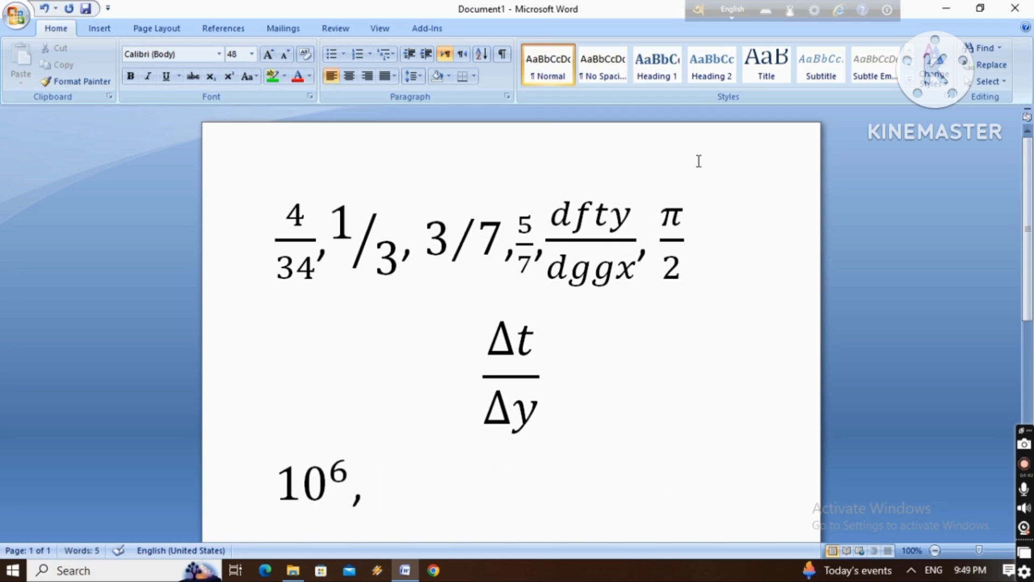
Insert a new equation after the comma using the common script x with subscript y², and place the cursor in its base x
{"action": "left_click", "coordinate": [101, 28]}
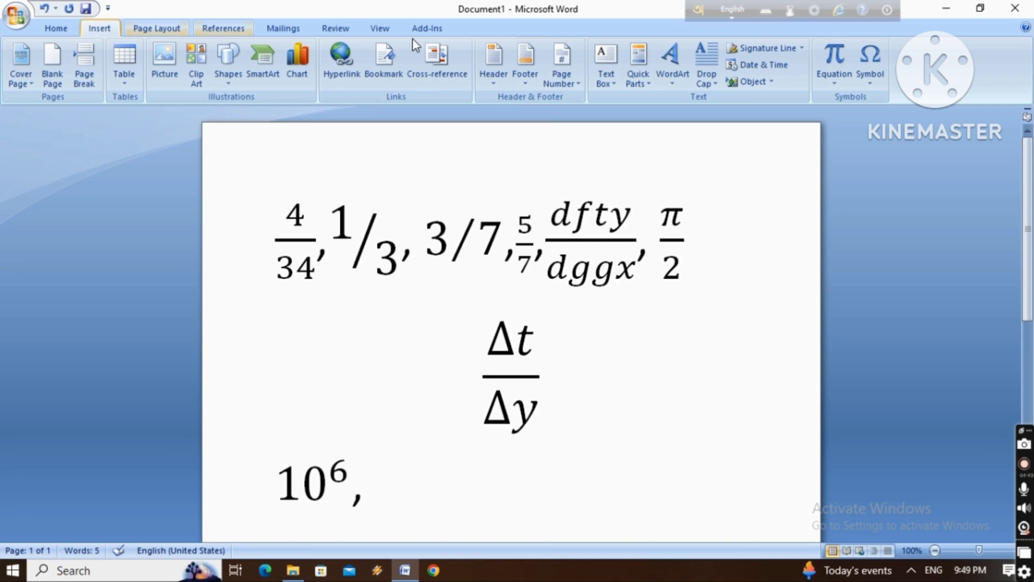
{"action": "left_click", "coordinate": [847, 61]}
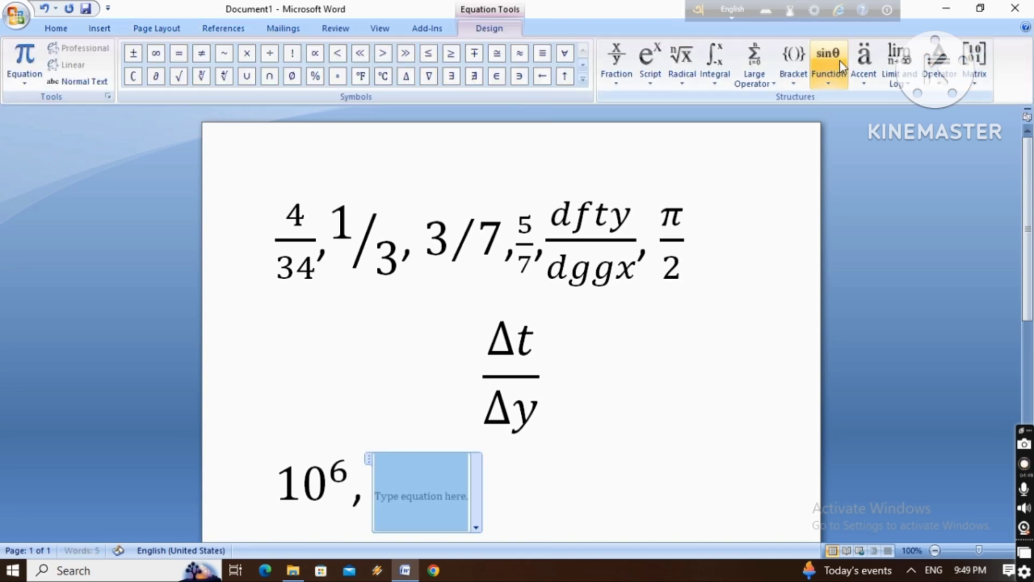
{"action": "left_click", "coordinate": [662, 66]}
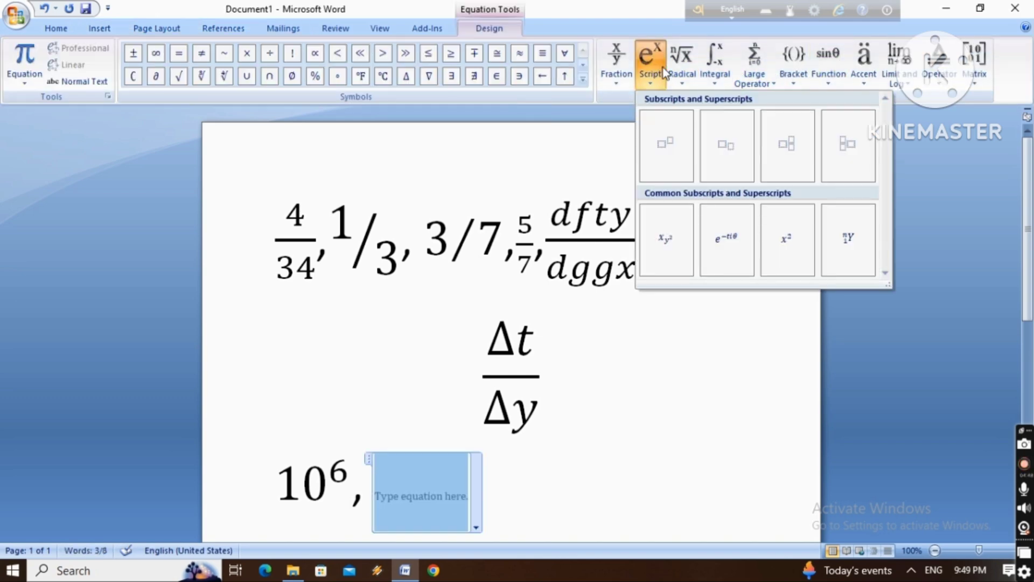
{"action": "left_click", "coordinate": [678, 234]}
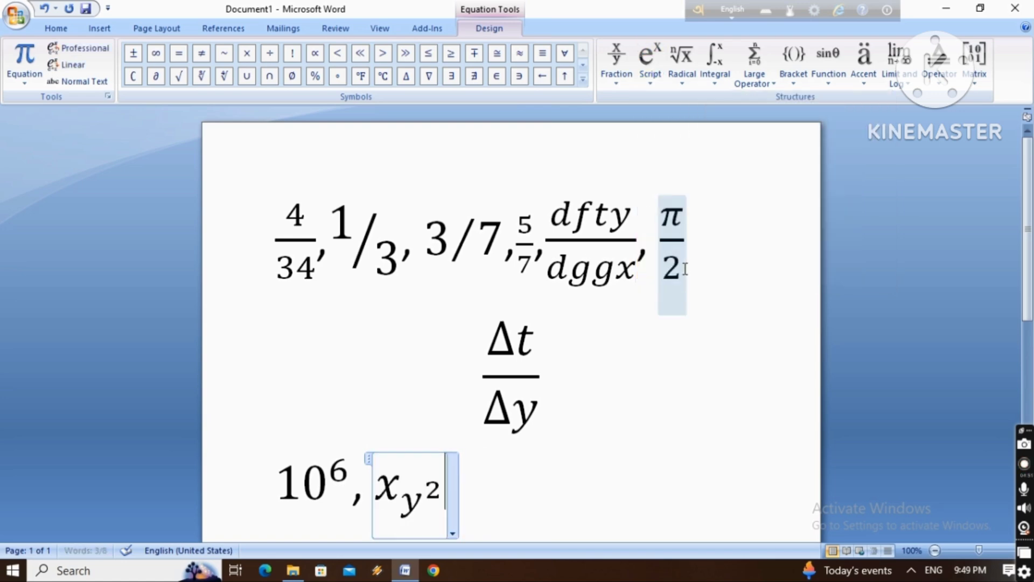
{"action": "left_click", "coordinate": [405, 486]}
{"action": "left_click", "coordinate": [396, 483]}
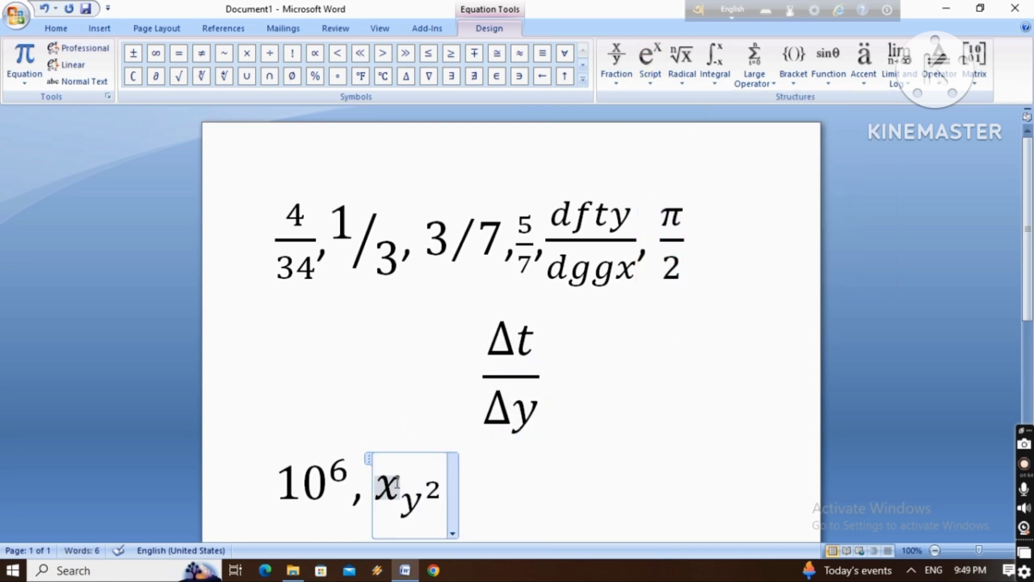
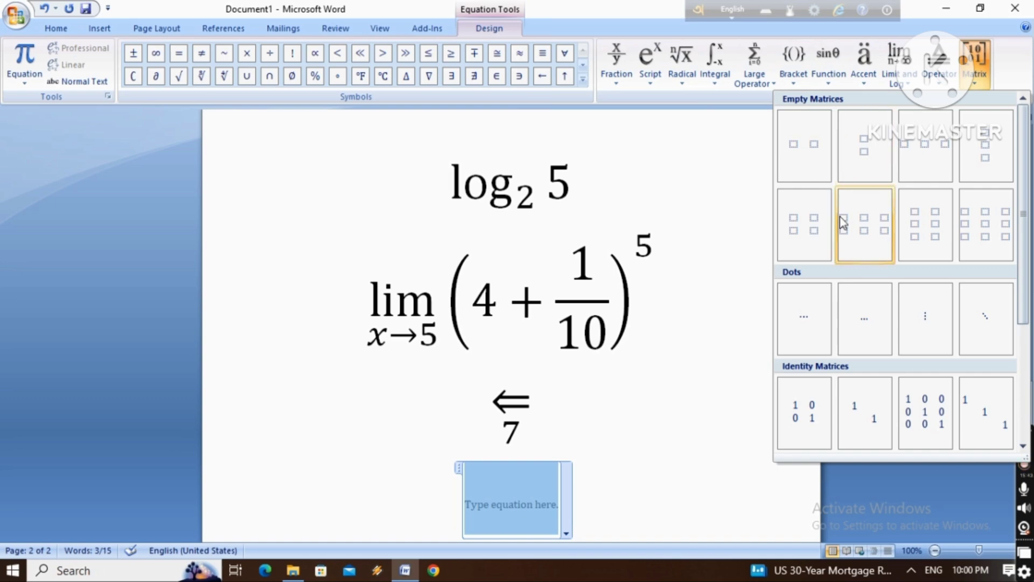
Insert an empty 2×2 matrix in the equation and fill it with 4 and 8 above 6 and 7
{"action": "left_click", "coordinate": [808, 228]}
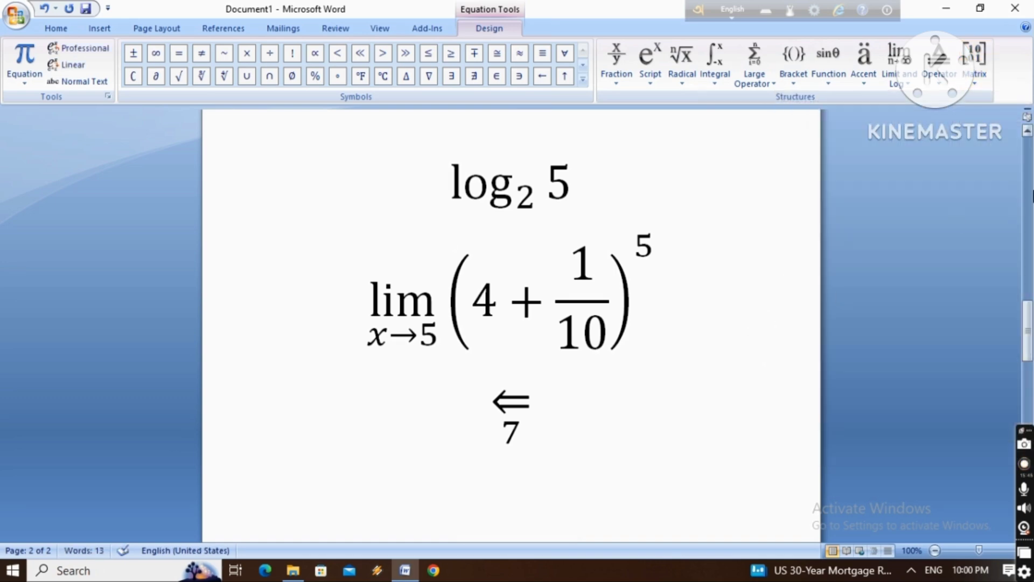
{"action": "left_click_drag", "start_coordinate": [1027, 318], "coordinate": [1002, 365]}
{"action": "left_click", "coordinate": [476, 380]}
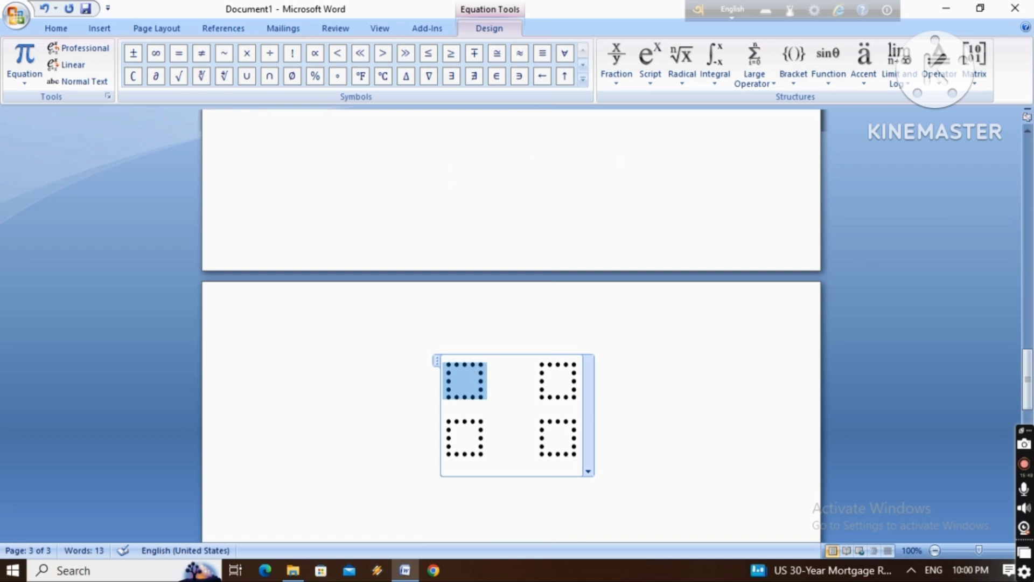
{"action": "type", "text": "4"}
{"action": "key", "text": "Down"}
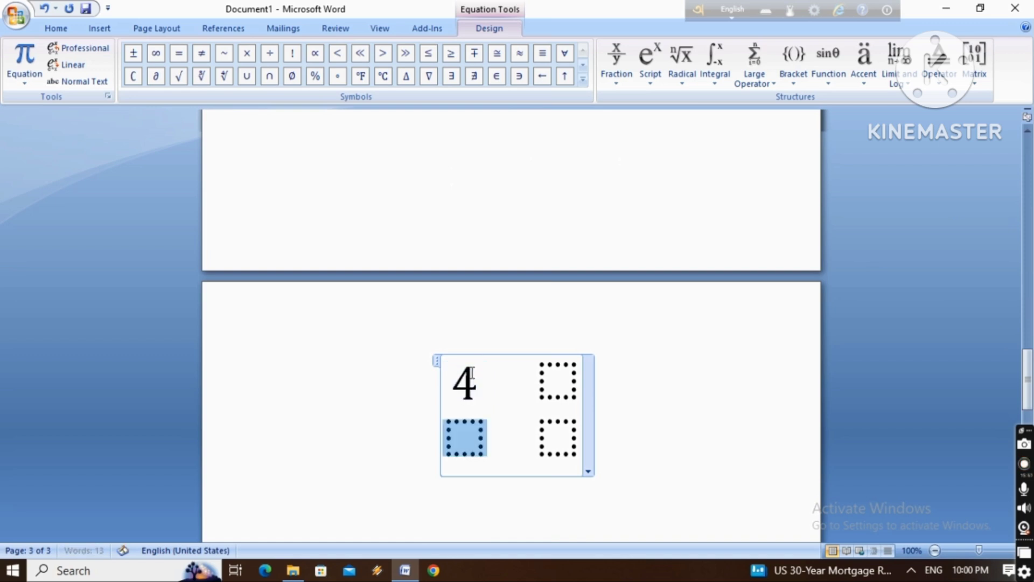
{"action": "type", "text": "6"}
{"action": "key", "text": "Right"}
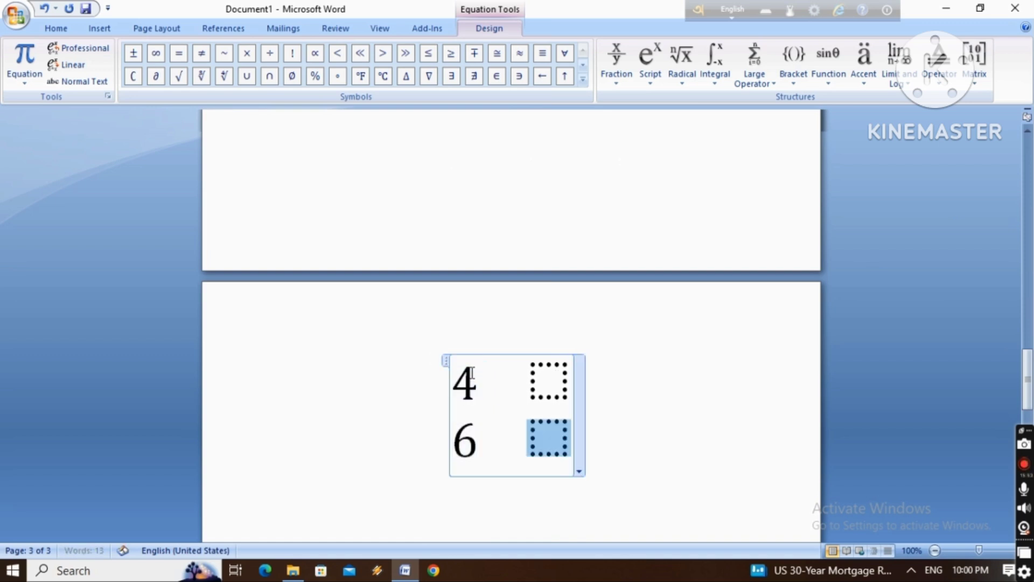
{"action": "type", "text": "7"}
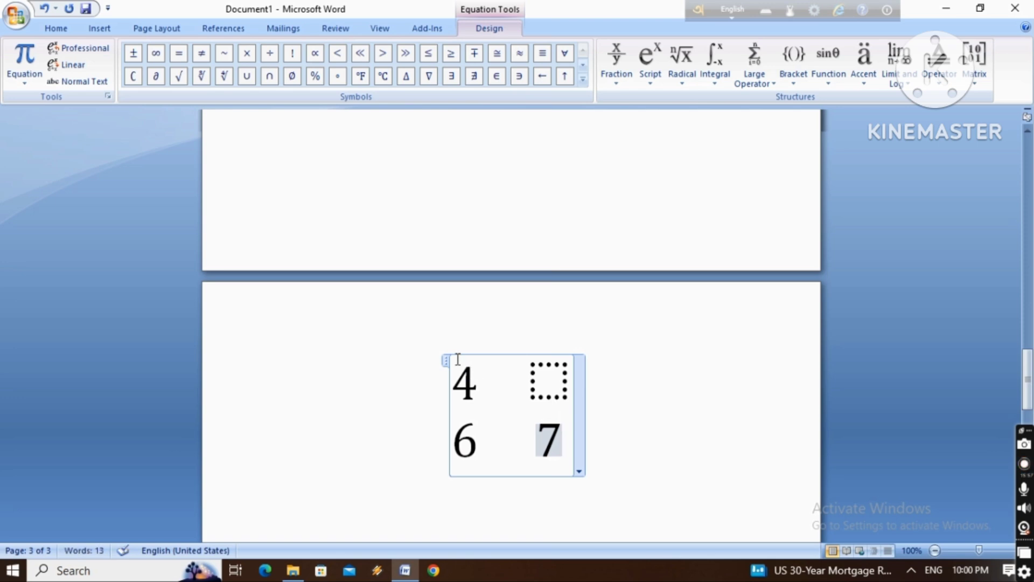
{"action": "left_click", "coordinate": [545, 380]}
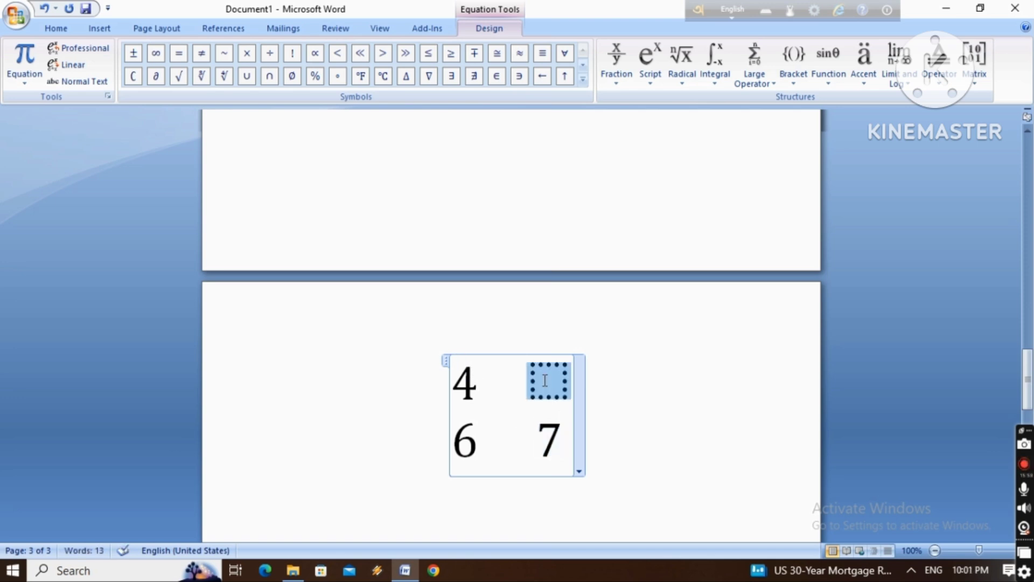
{"action": "type", "text": "8"}
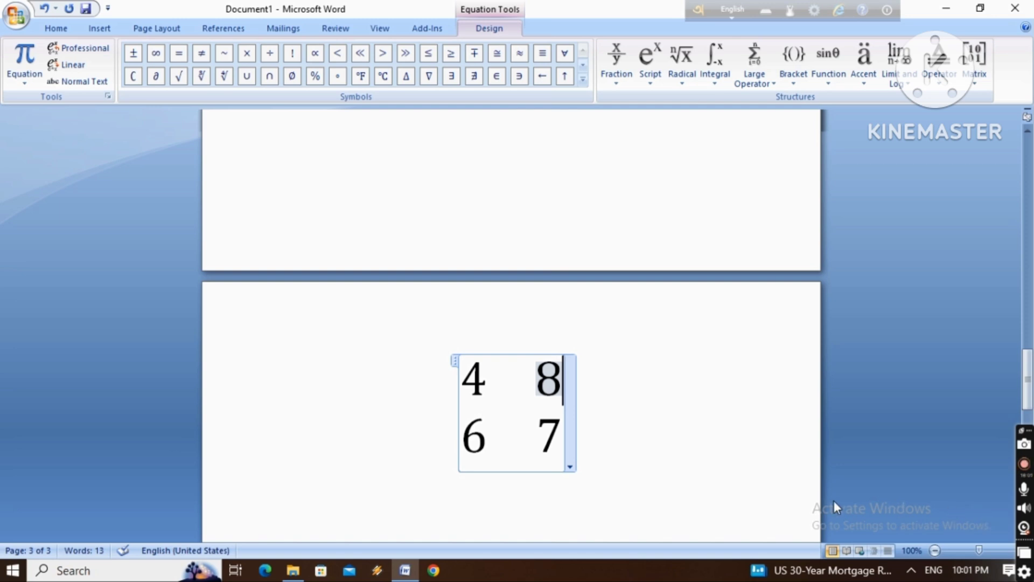
Insert a new equation on the line below the 2×2 matrix containing the 3×3 identity matrix with zeros
{"action": "left_click", "coordinate": [738, 434]}
{"action": "left_click", "coordinate": [539, 393]}
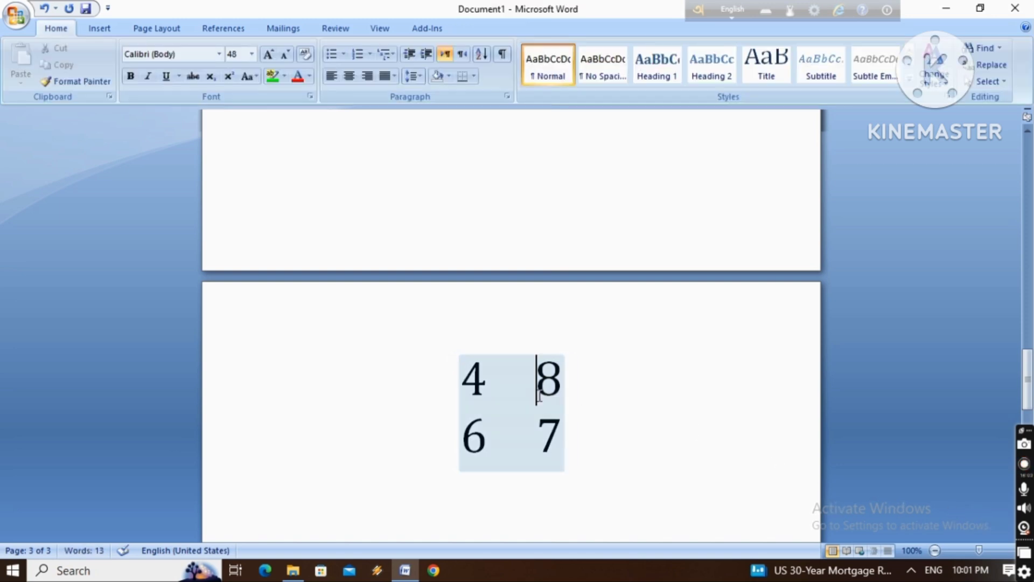
{"action": "left_click", "coordinate": [687, 410]}
{"action": "key", "text": "Return"}
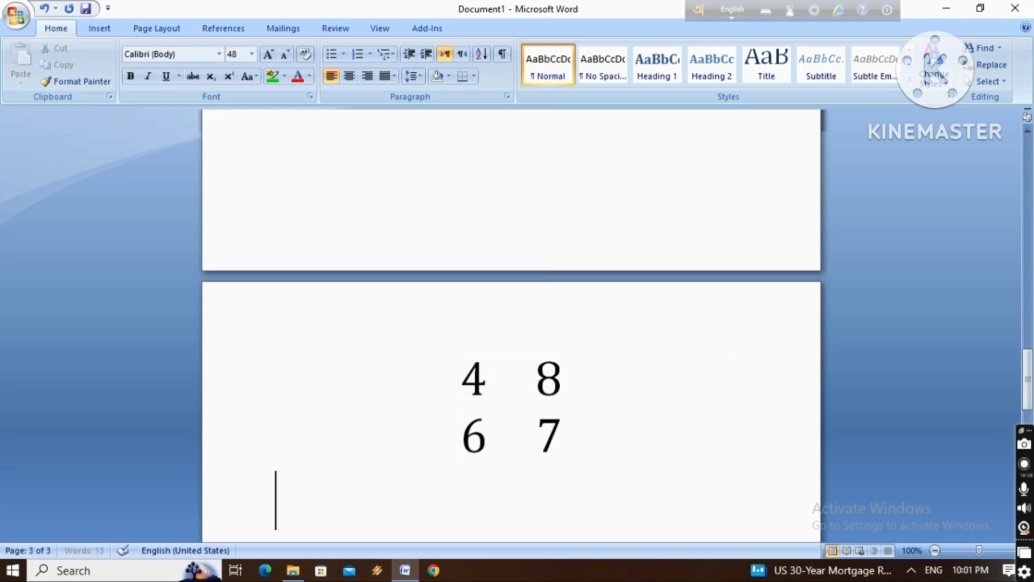
{"action": "left_click", "coordinate": [103, 24]}
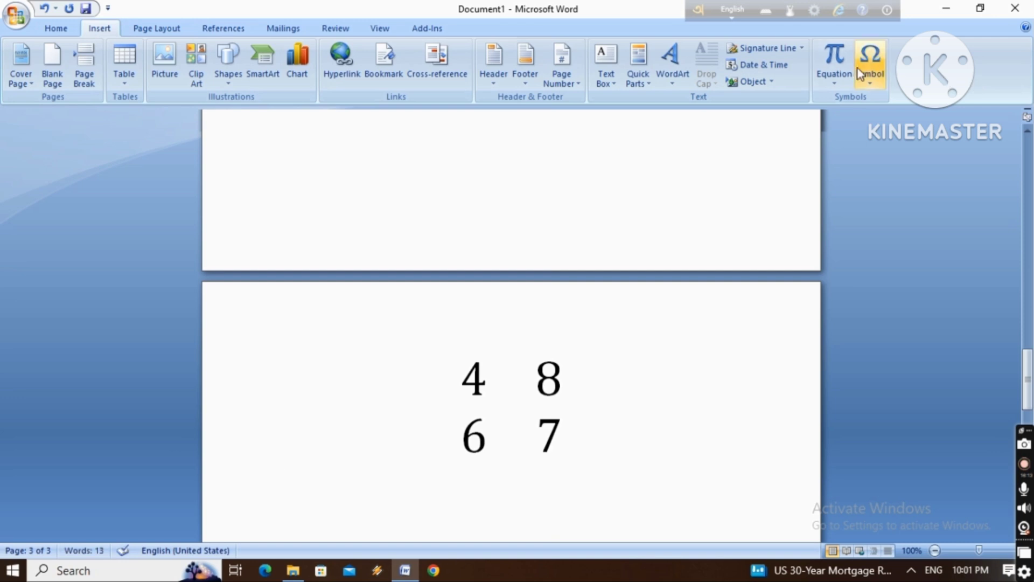
{"action": "left_click", "coordinate": [841, 55]}
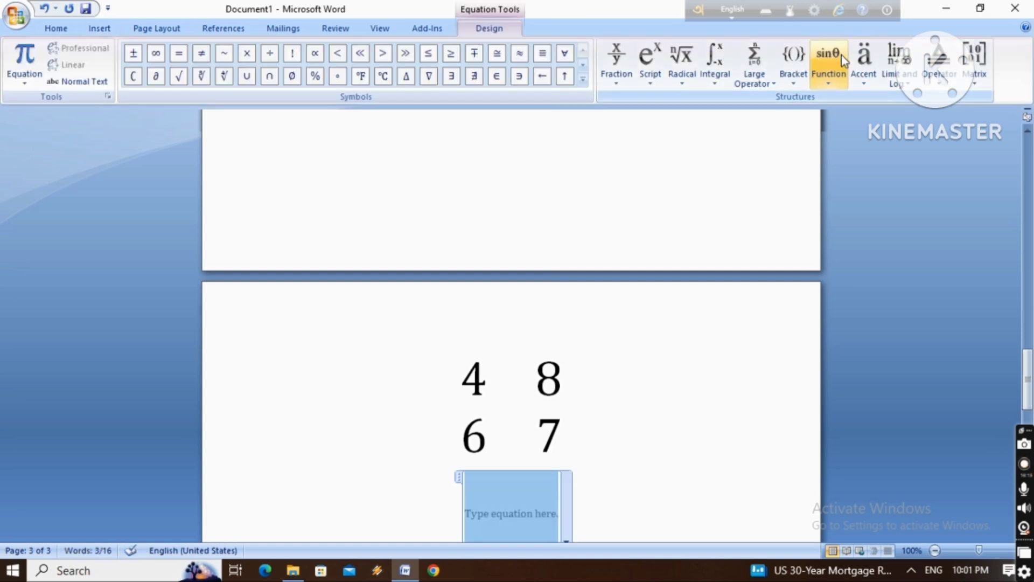
{"action": "left_click", "coordinate": [972, 60]}
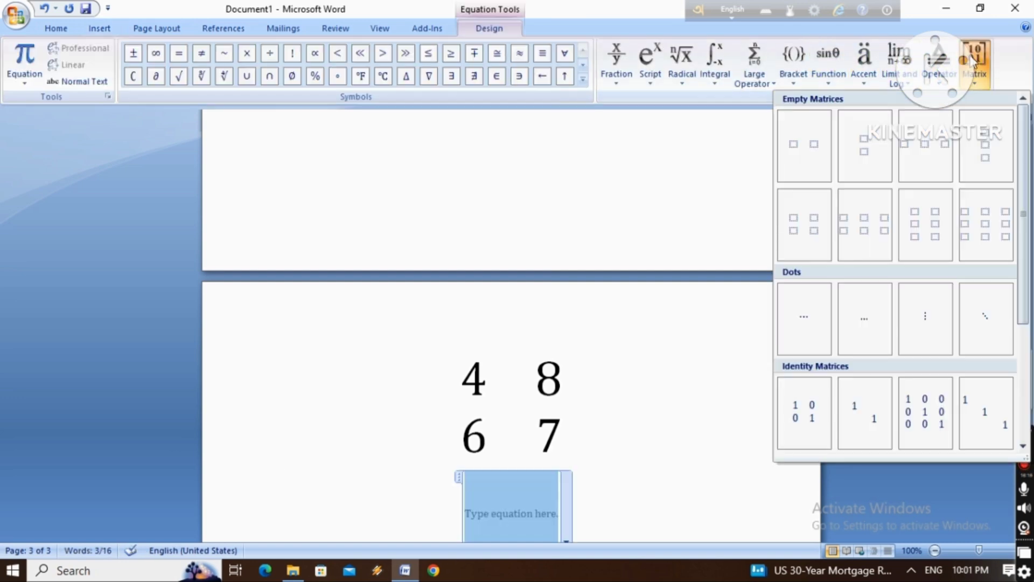
{"action": "left_click", "coordinate": [930, 408]}
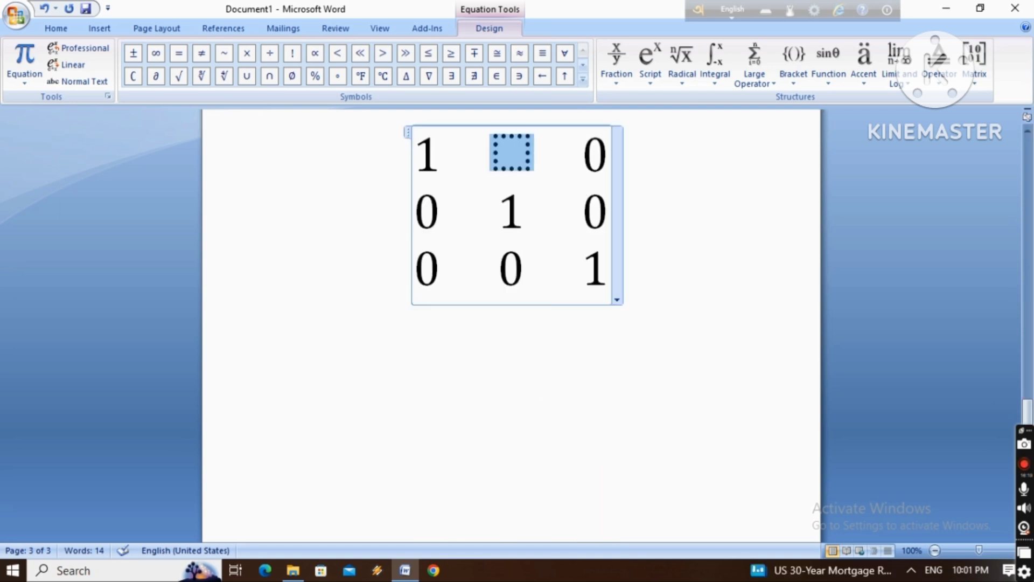
Change the 3×3 matrix's first-row middle entry to 9 and its second-row first entry to 8
{"action": "type", "text": "9"}
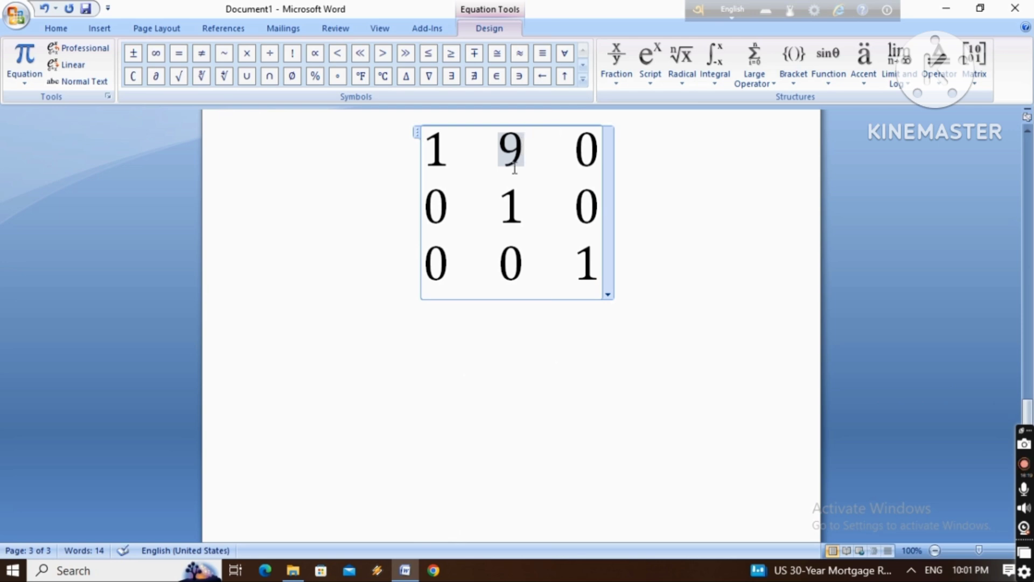
{"action": "left_click", "coordinate": [440, 210]}
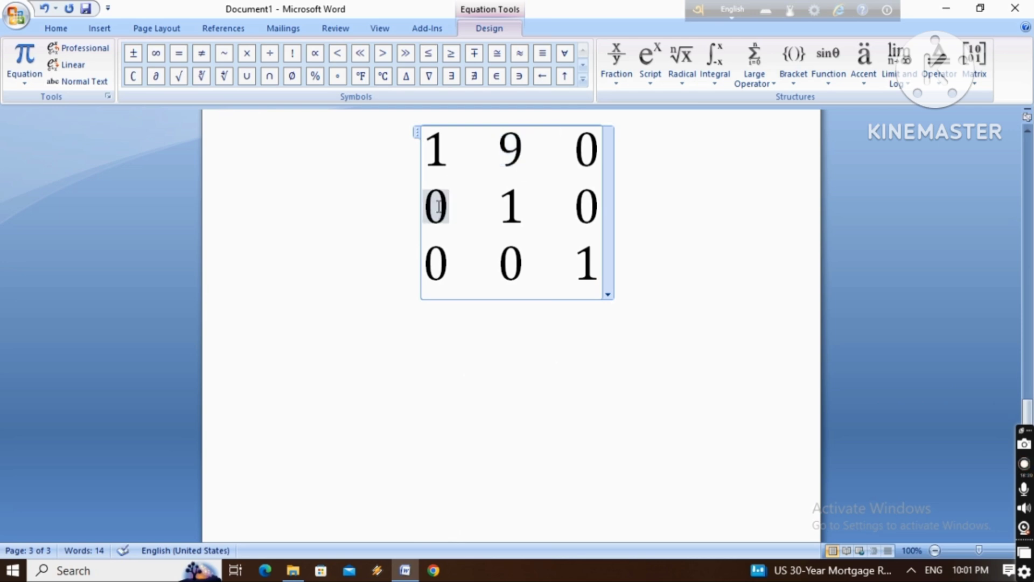
{"action": "type", "text": "8"}
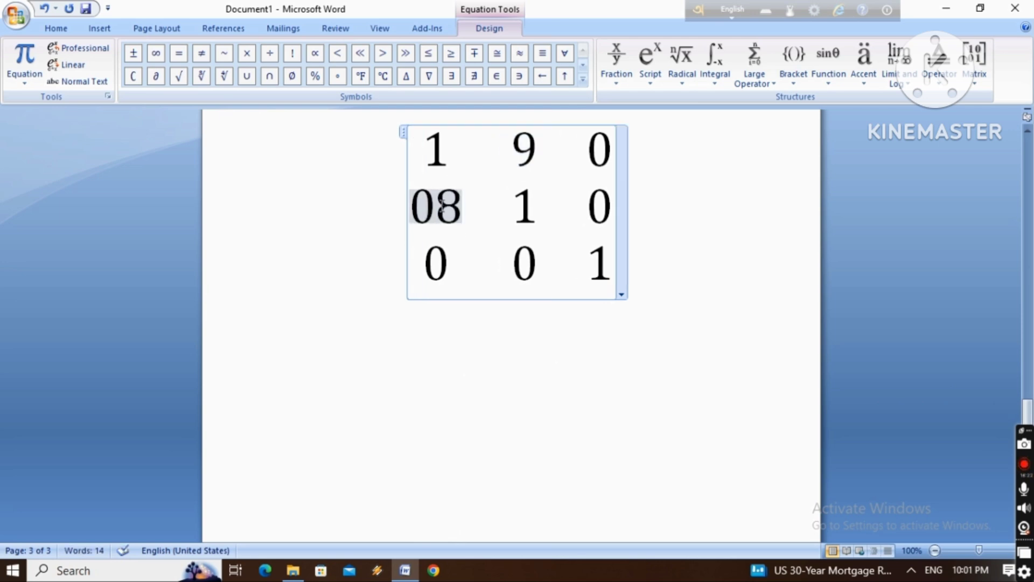
{"action": "key", "text": "Left"}
{"action": "key", "text": "BackSpace"}
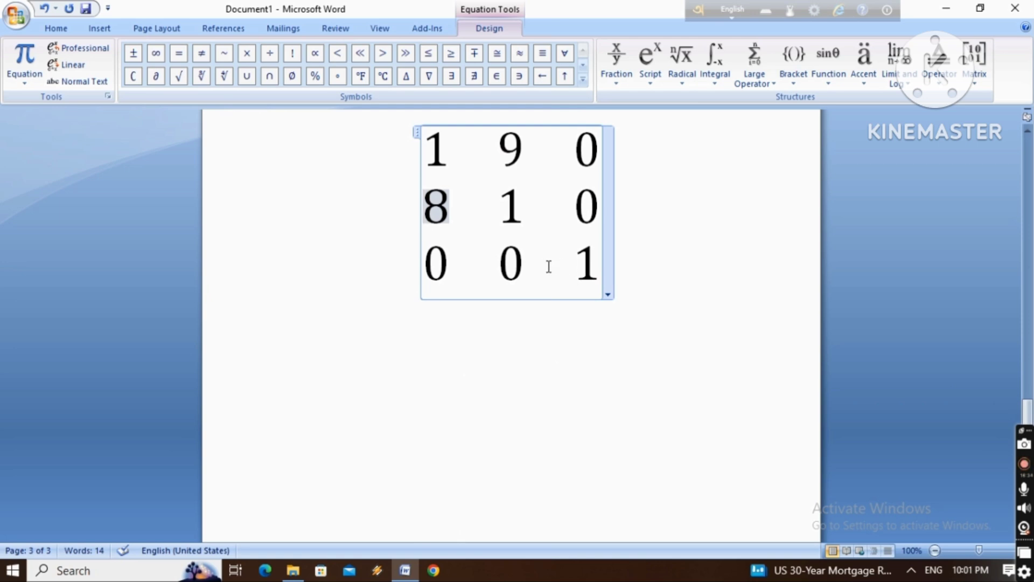
Change the 3×3 matrix's third-column entries to 13 in the last row and 5 in the second row
{"action": "left_click", "coordinate": [588, 262]}
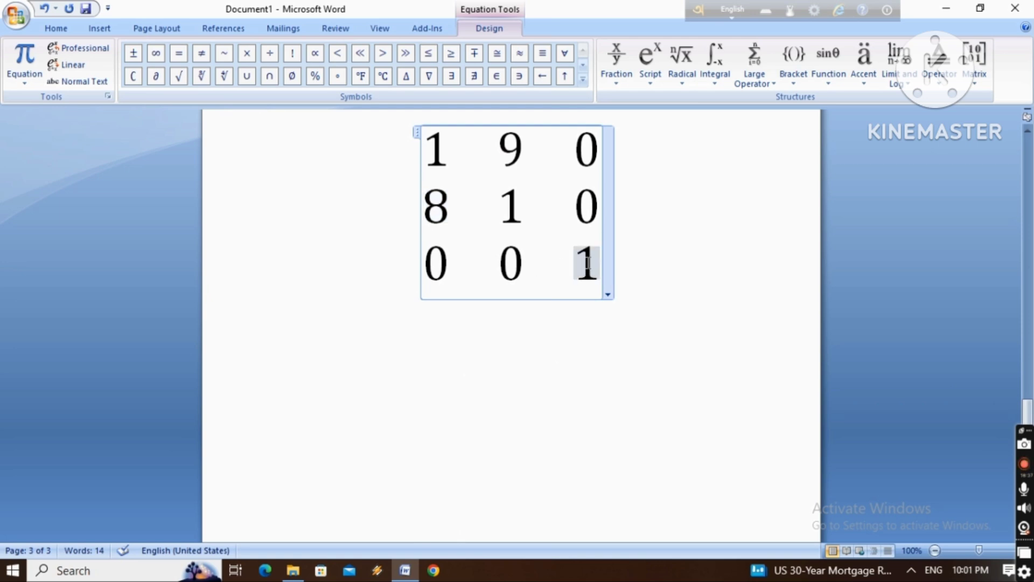
{"action": "type", "text": "3"}
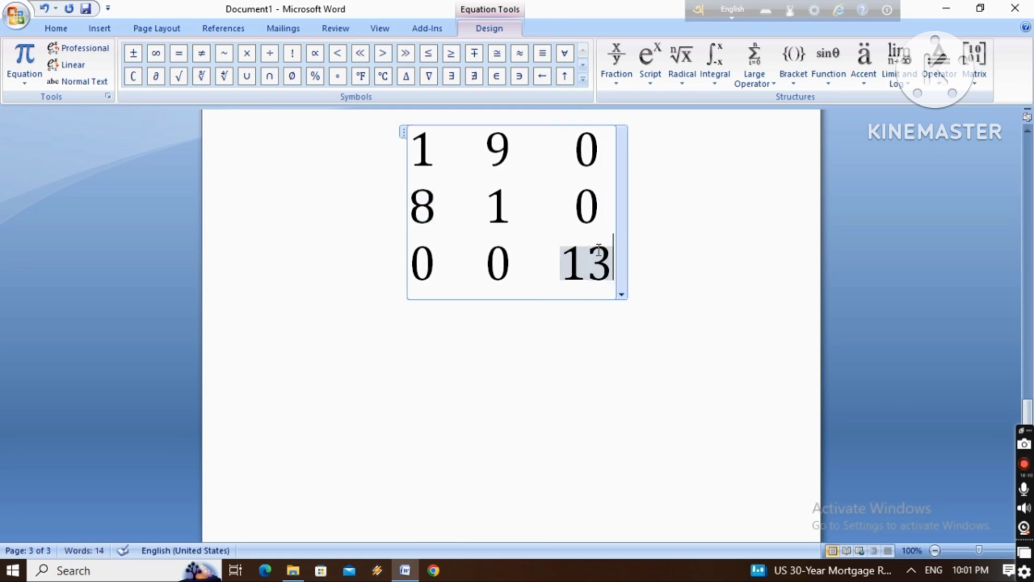
{"action": "left_click", "coordinate": [600, 319]}
{"action": "left_click_drag", "start_coordinate": [600, 319], "coordinate": [602, 244]}
{"action": "left_click", "coordinate": [587, 203]}
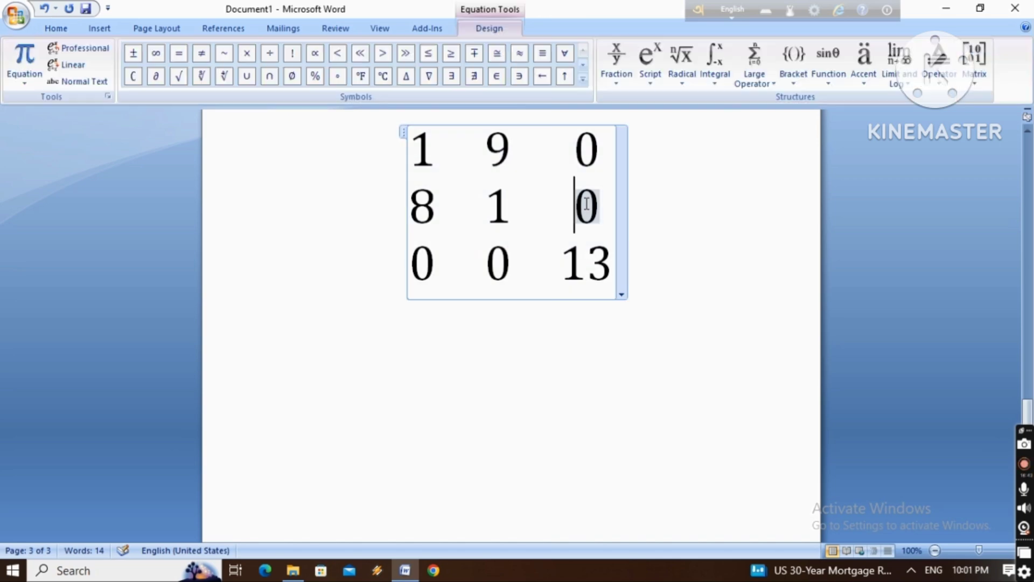
{"action": "key", "text": "Delete"}
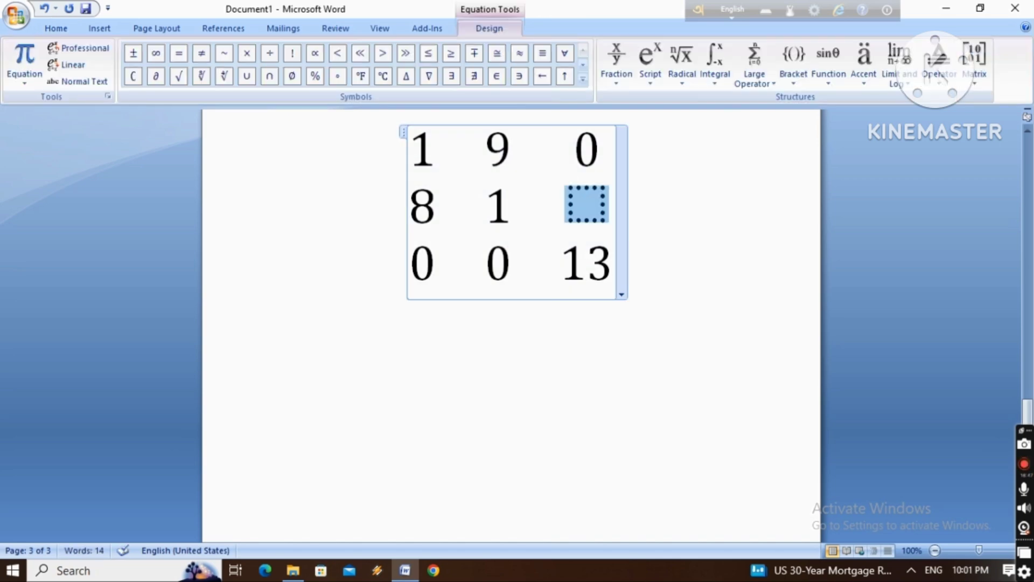
{"action": "type", "text": "5"}
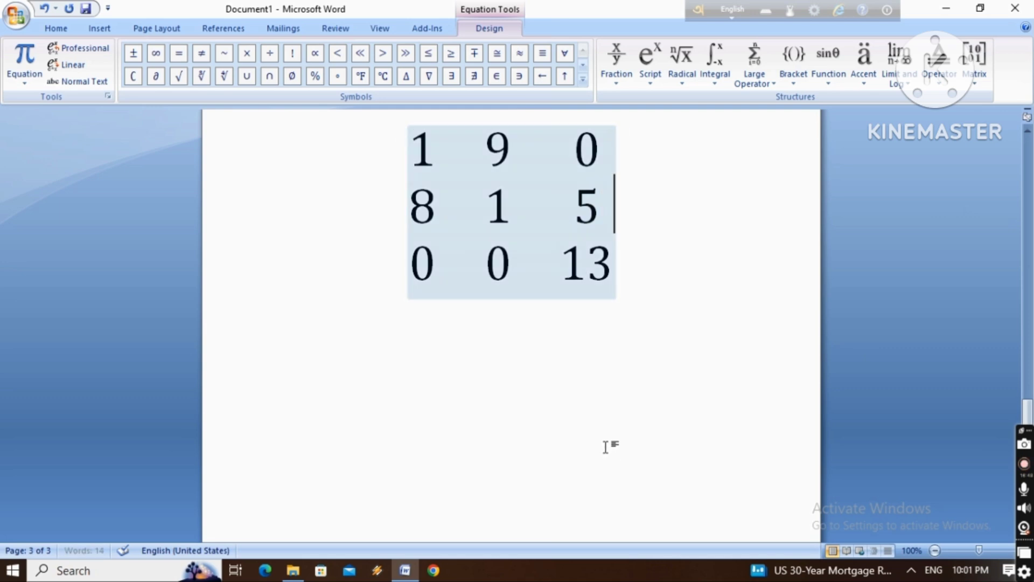
{"action": "left_click", "coordinate": [606, 447]}
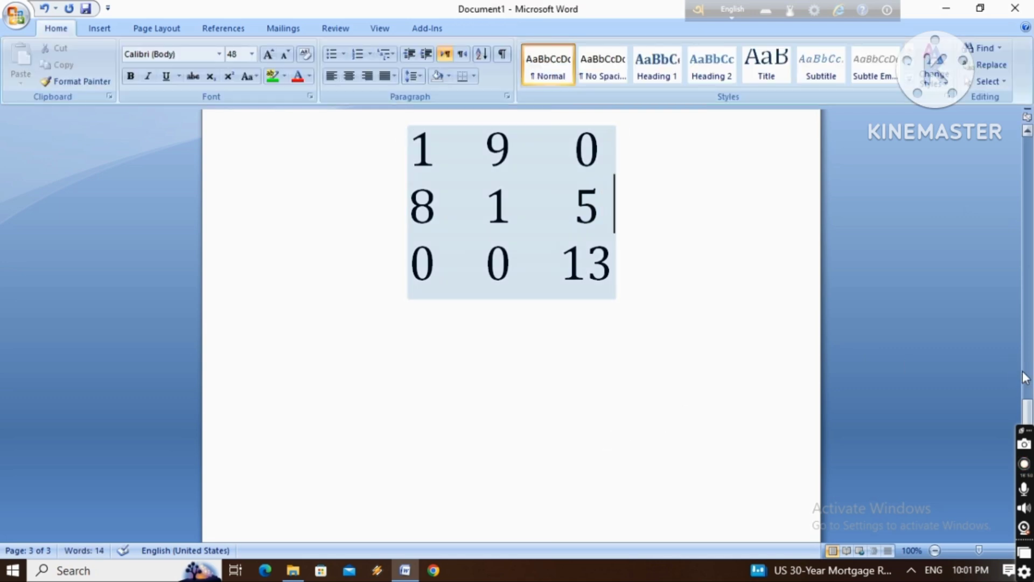
Insert a new equation below the 3×3 matrix using the summation structure with limits above and below
{"action": "left_click_drag", "start_coordinate": [1027, 412], "coordinate": [1027, 397]}
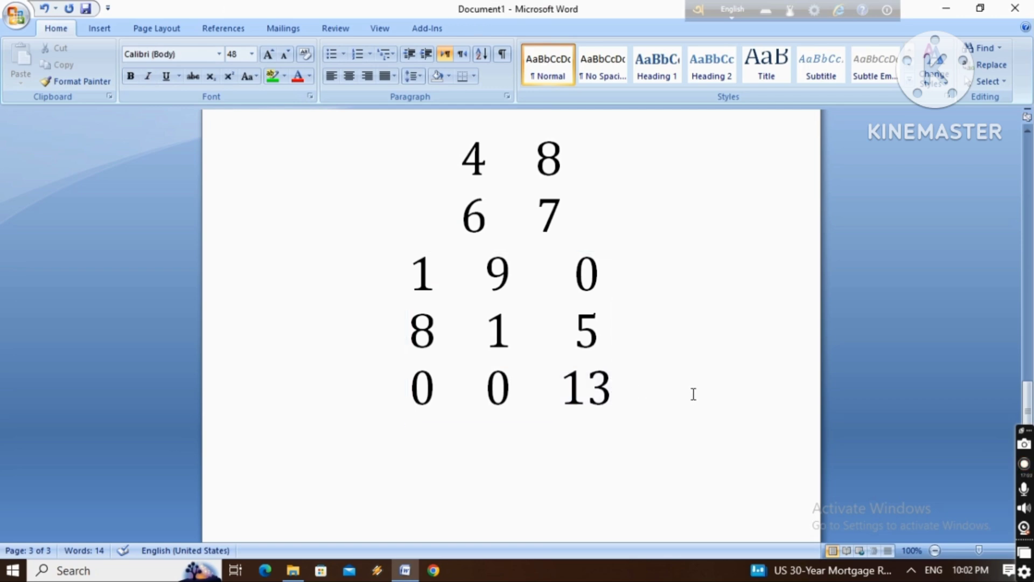
{"action": "key", "text": "Return"}
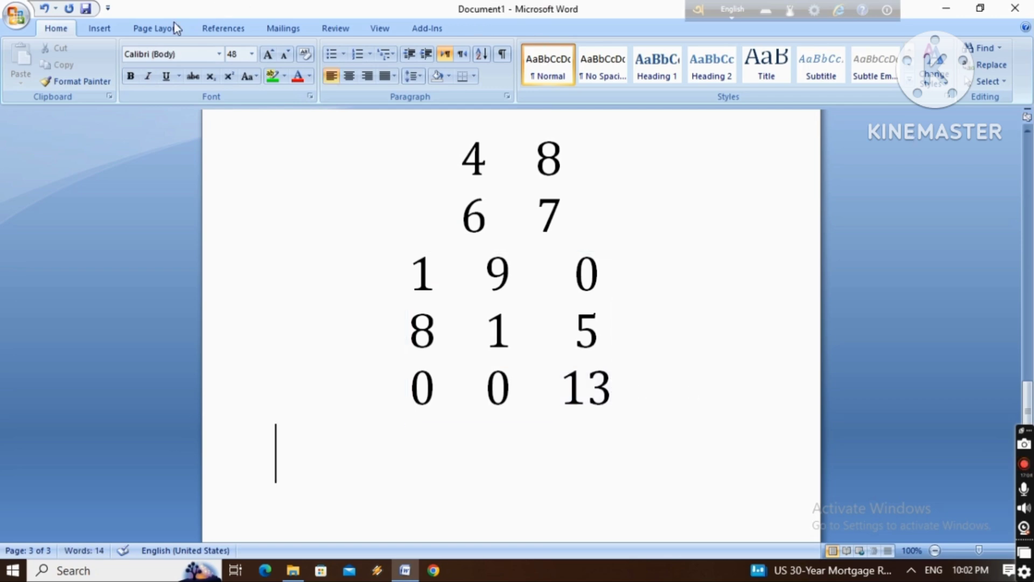
{"action": "left_click", "coordinate": [99, 28]}
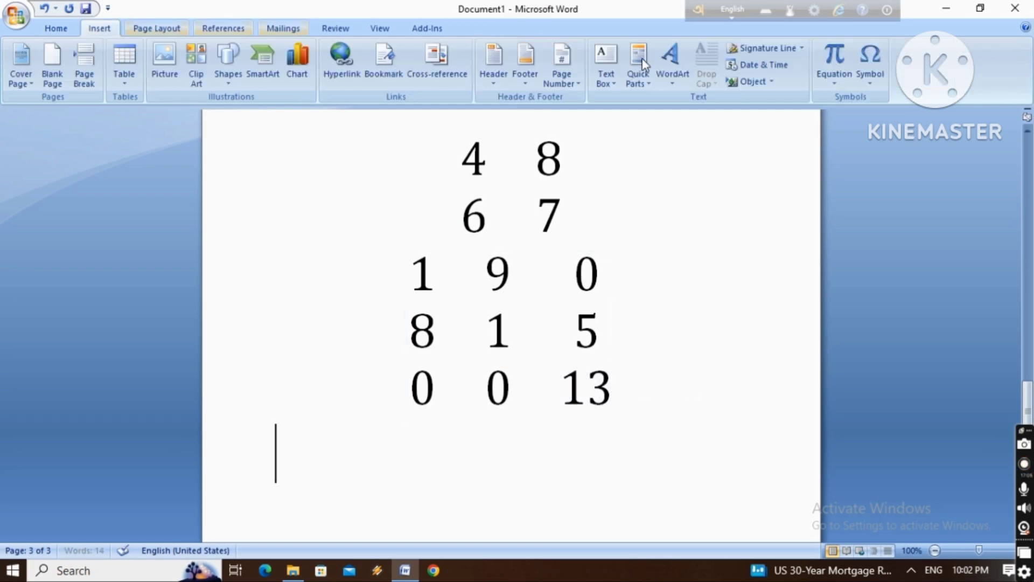
{"action": "left_click", "coordinate": [842, 56]}
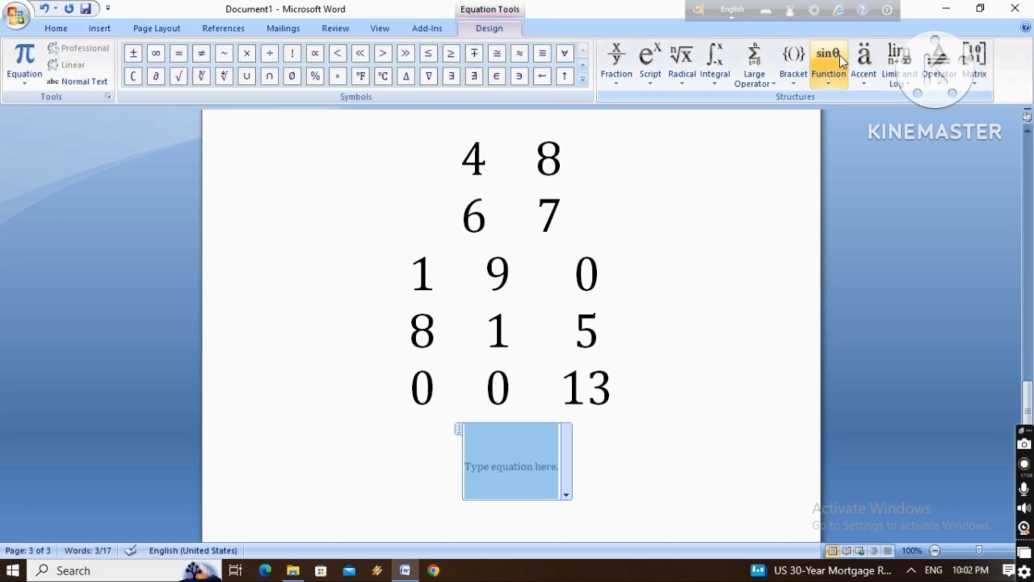
{"action": "left_click", "coordinate": [936, 62]}
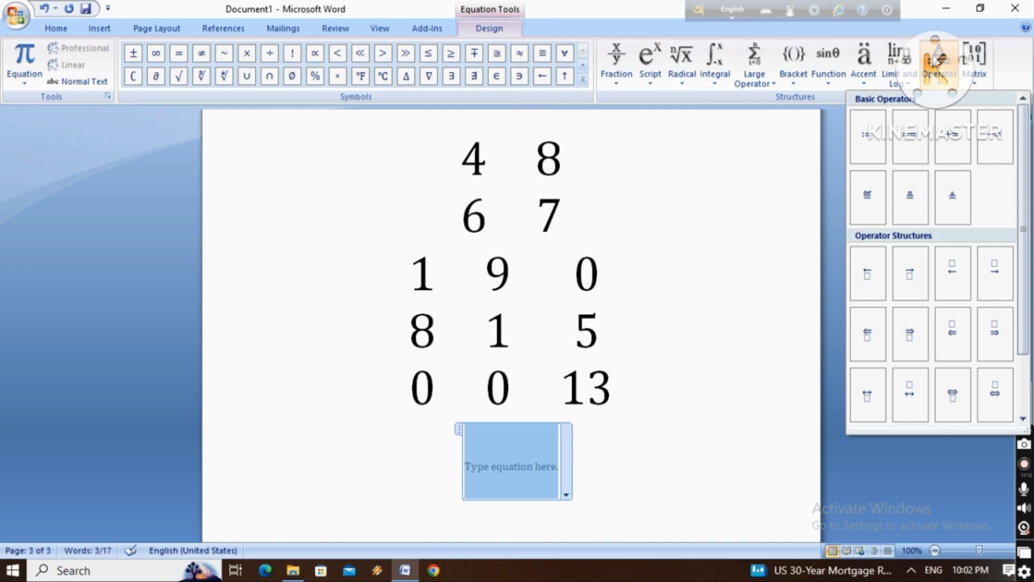
{"action": "left_click", "coordinate": [869, 60]}
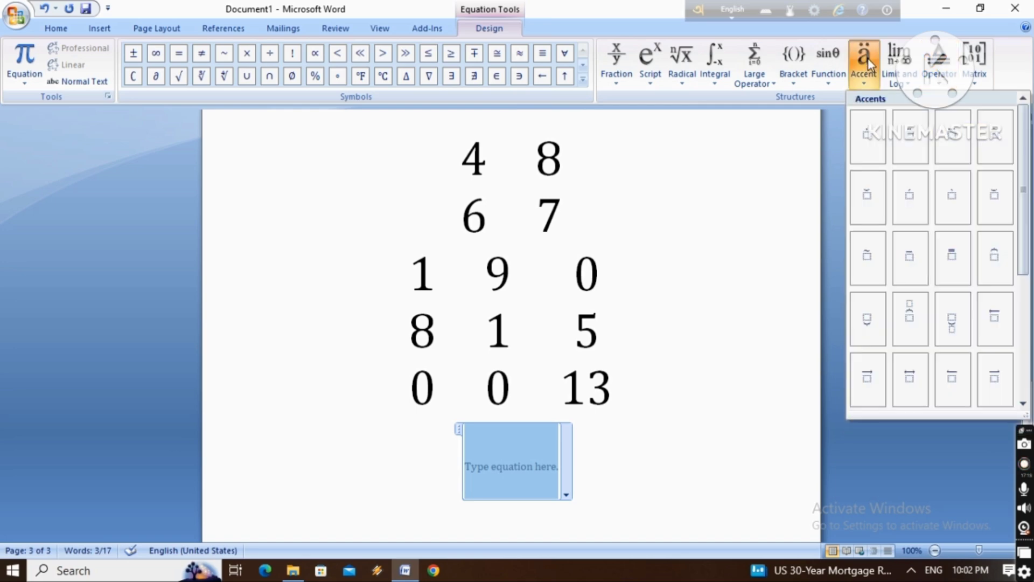
{"action": "left_click", "coordinate": [827, 61]}
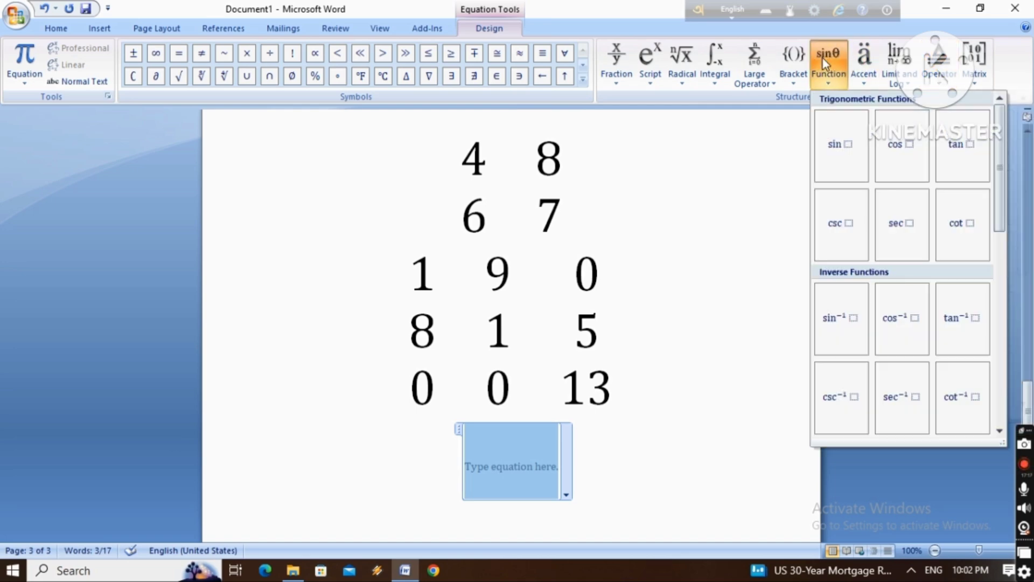
{"action": "left_click", "coordinate": [759, 79]}
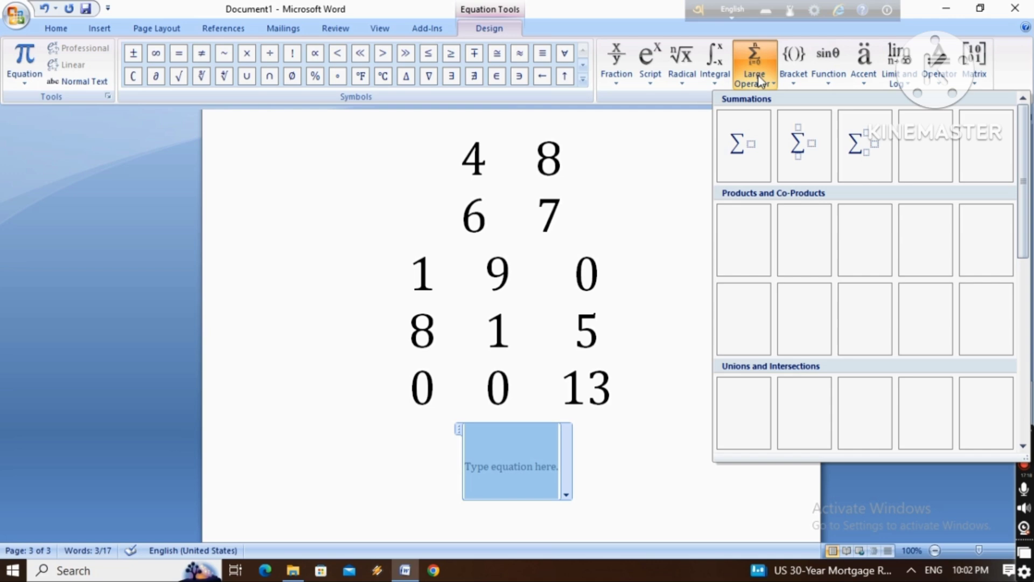
{"action": "left_click", "coordinate": [799, 154]}
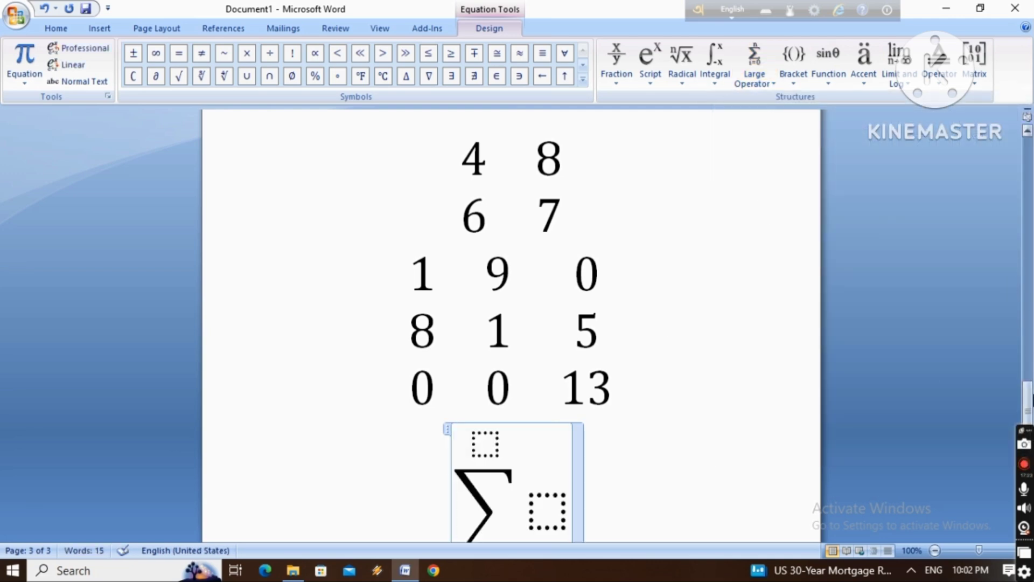
Set the summation's upper limit to 2 and its lower limit to 6
{"action": "left_click_drag", "start_coordinate": [1029, 397], "coordinate": [1029, 421]}
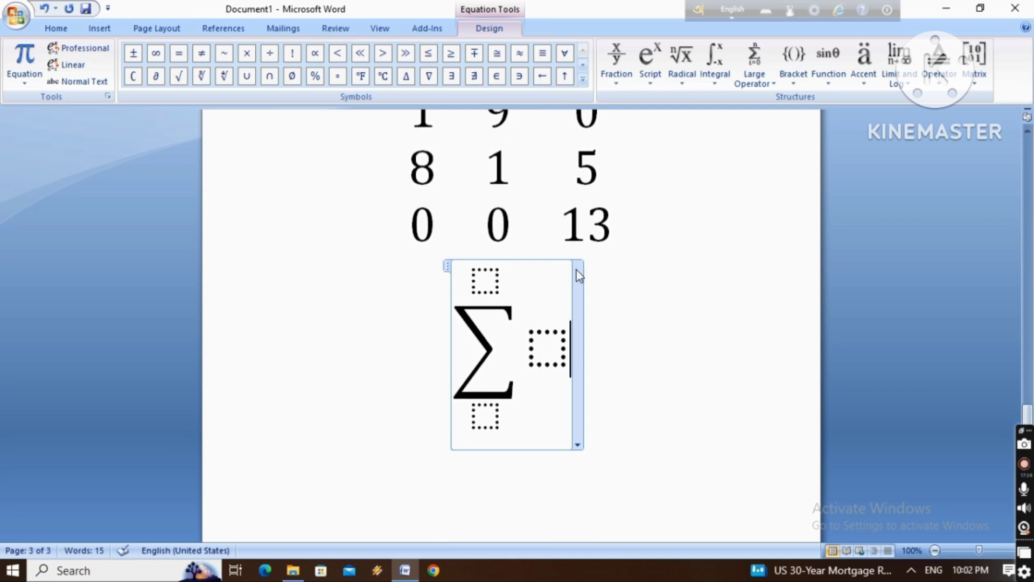
{"action": "left_click", "coordinate": [496, 279]}
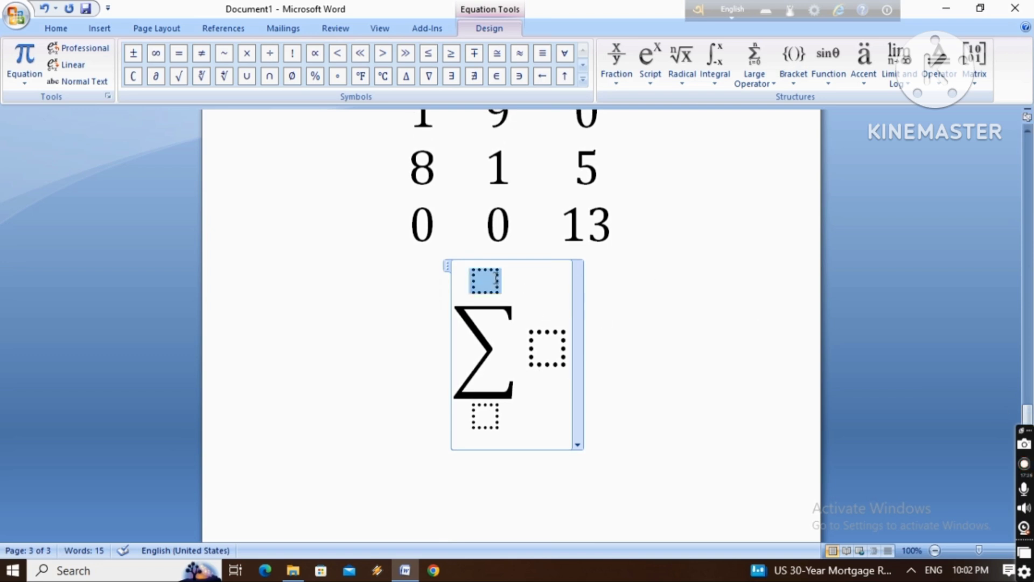
{"action": "type", "text": "2"}
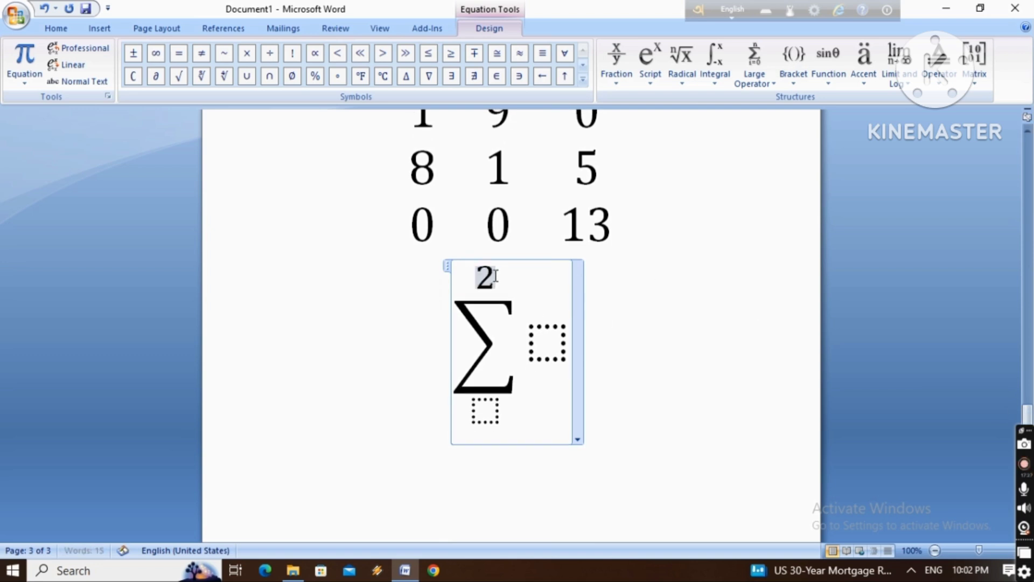
{"action": "left_click", "coordinate": [490, 420]}
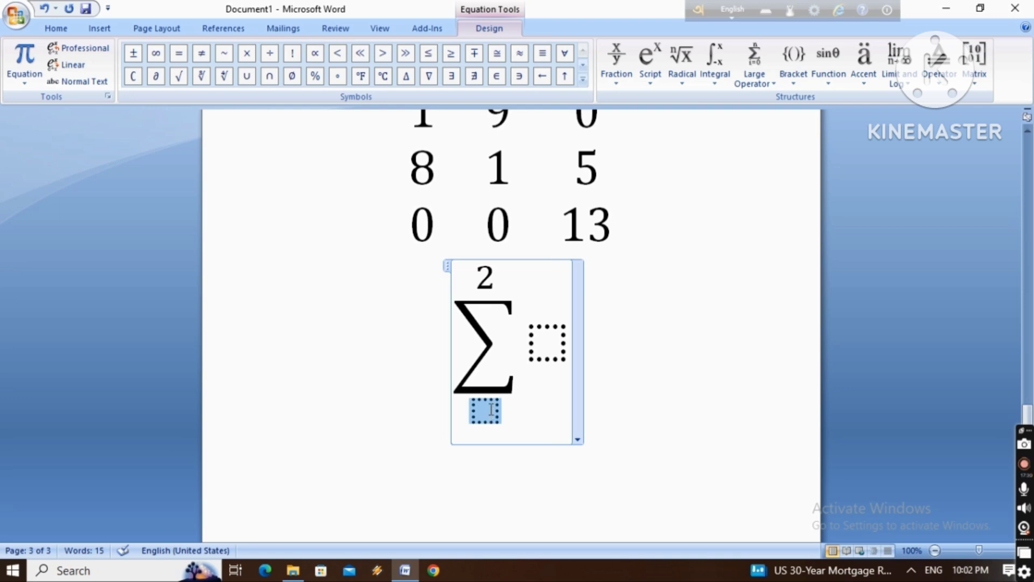
{"action": "type", "text": "6"}
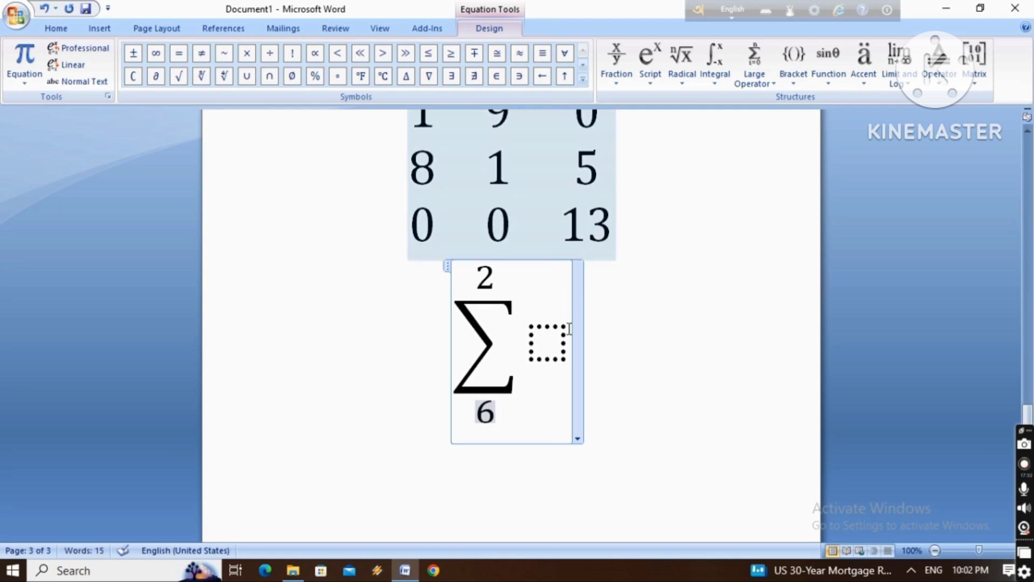
Enter fy as the summation's expression and start a new line below the equation
{"action": "left_click", "coordinate": [566, 331]}
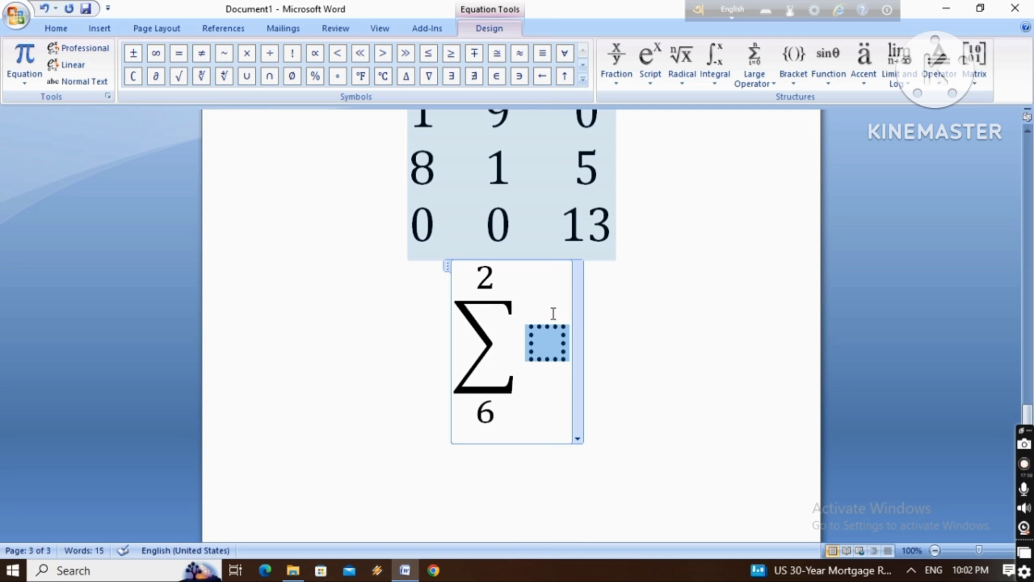
{"action": "type", "text": "df"}
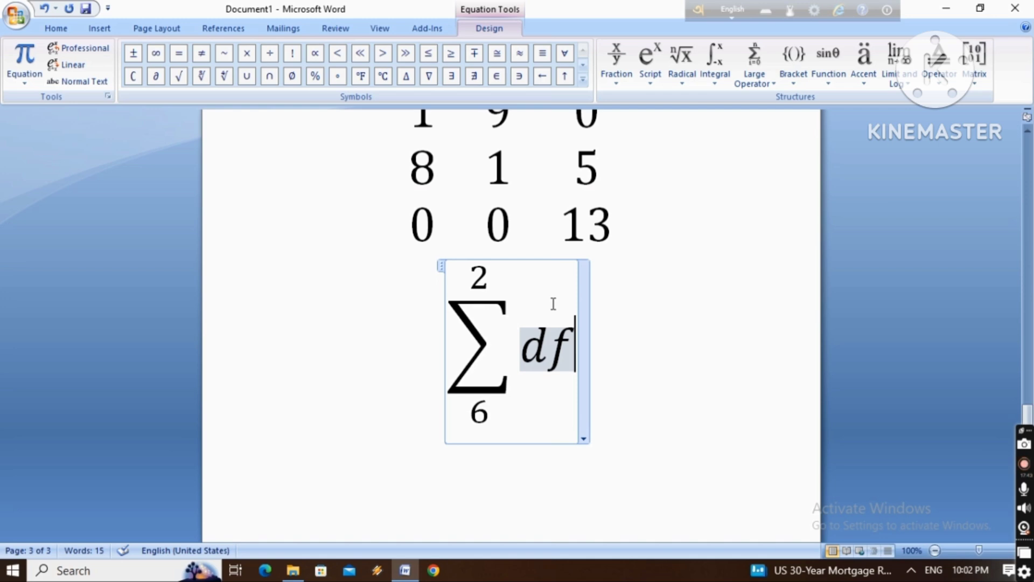
{"action": "type", "text": "y"}
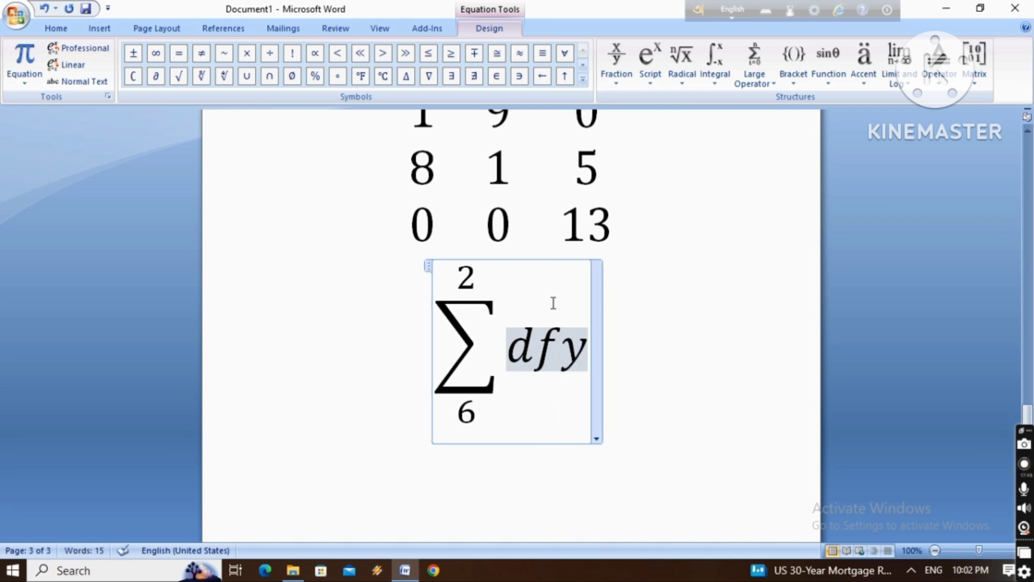
{"action": "left_click", "coordinate": [535, 383]}
{"action": "key", "text": "BackSpace"}
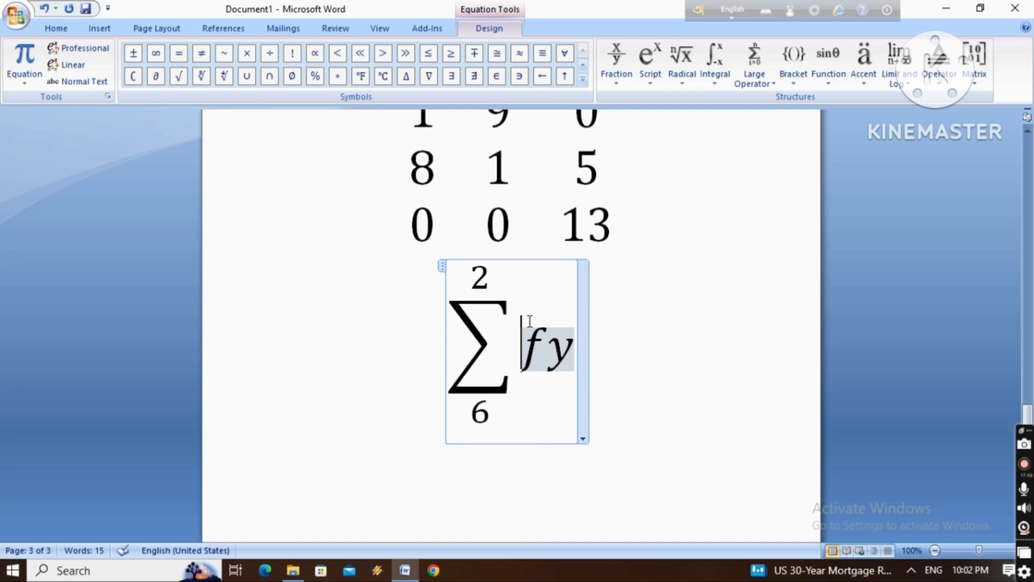
{"action": "left_click", "coordinate": [634, 399]}
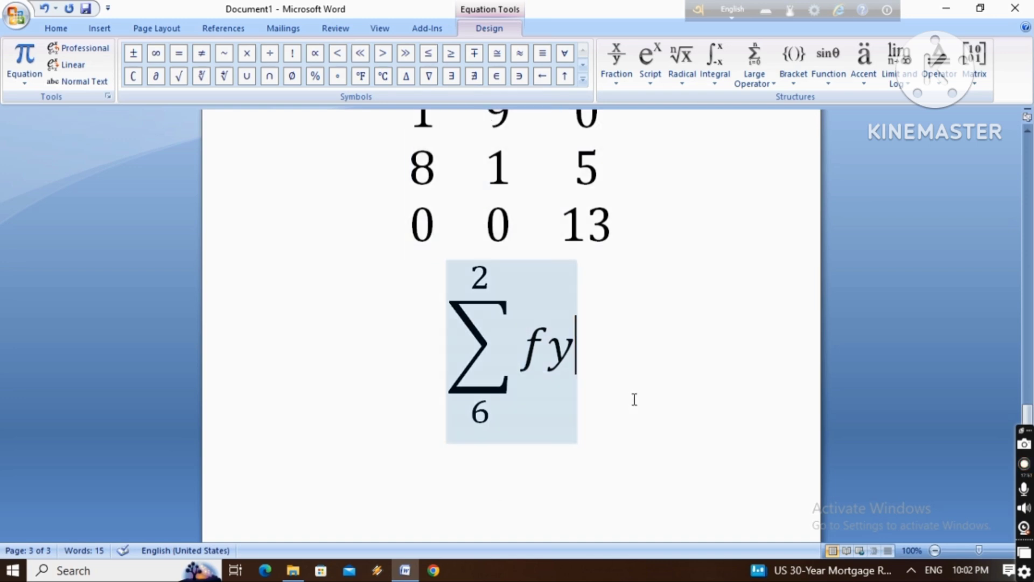
{"action": "key", "text": "Return"}
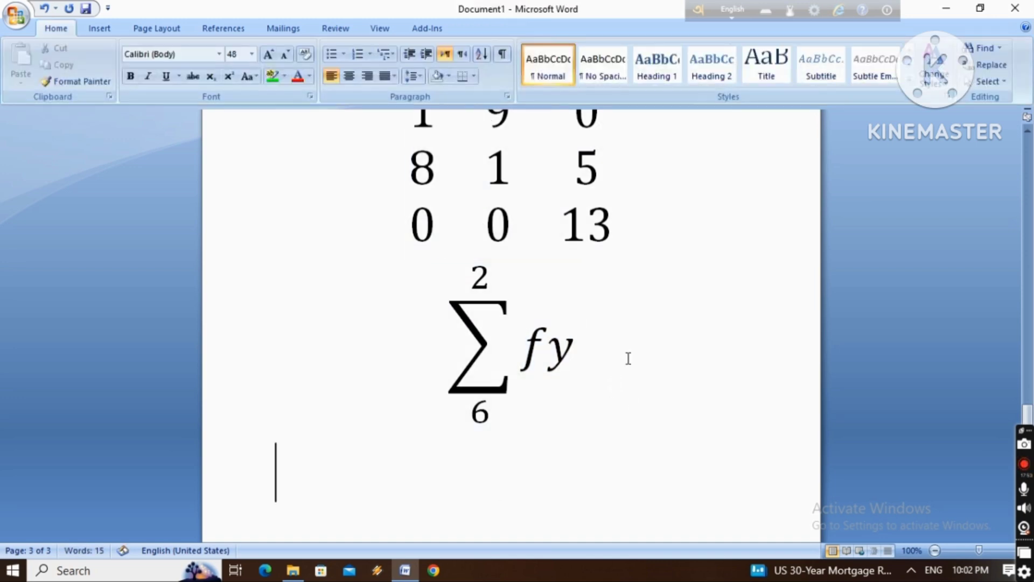
Insert an empty equation below the summation and browse the available large operator and integral structures
{"action": "left_click", "coordinate": [100, 28]}
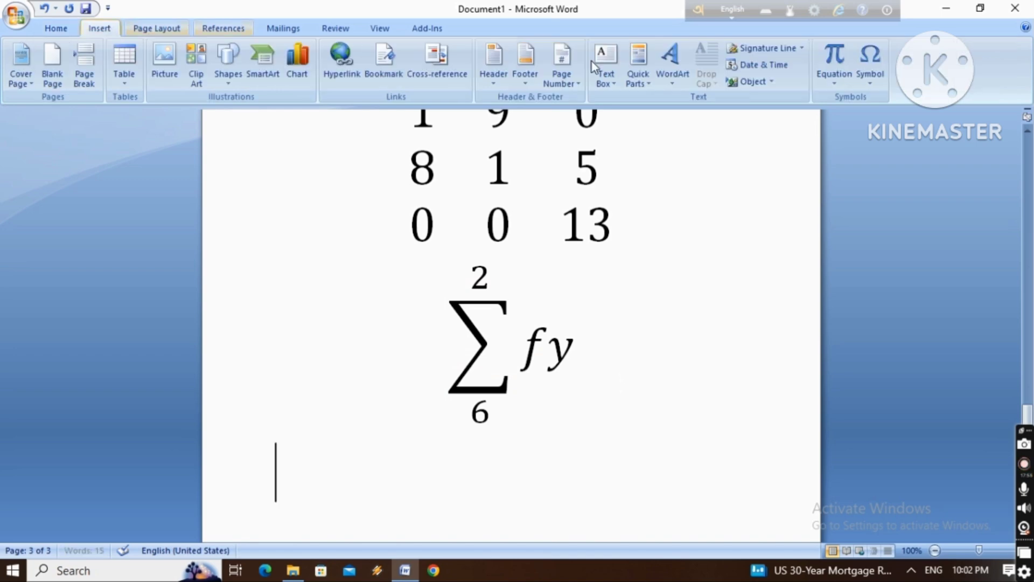
{"action": "left_click", "coordinate": [837, 57]}
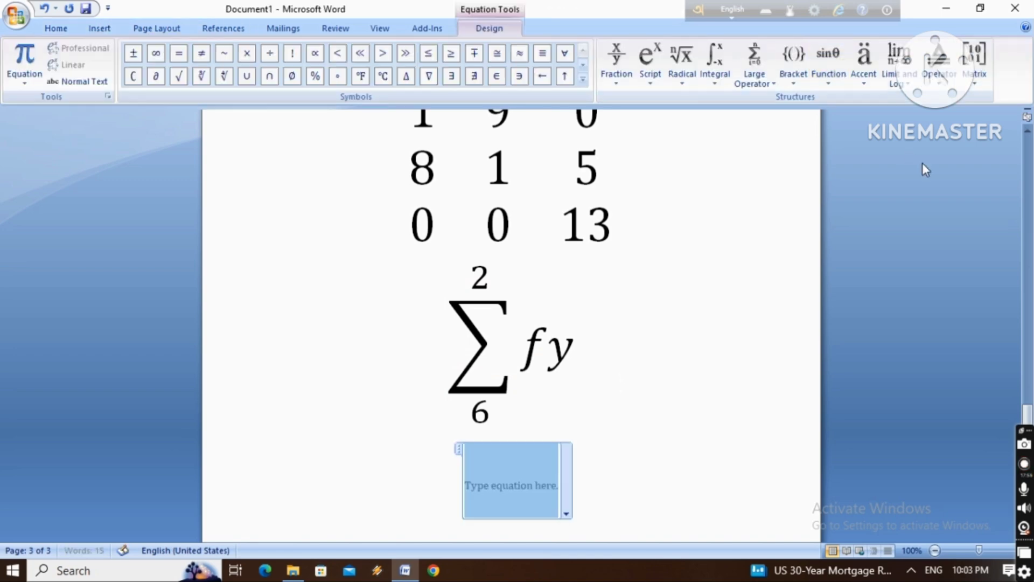
{"action": "left_click", "coordinate": [763, 58]}
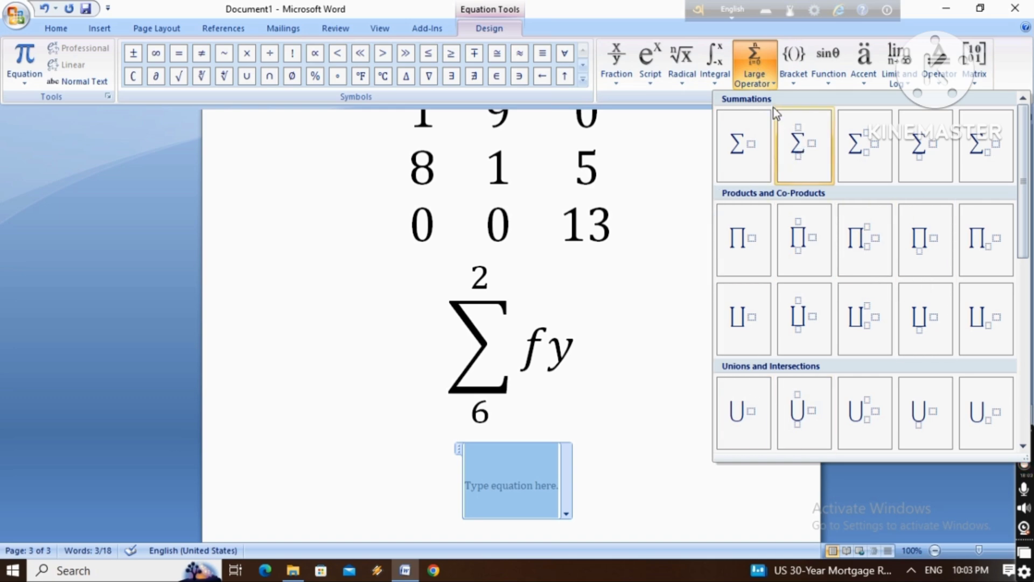
{"action": "left_click", "coordinate": [720, 57]}
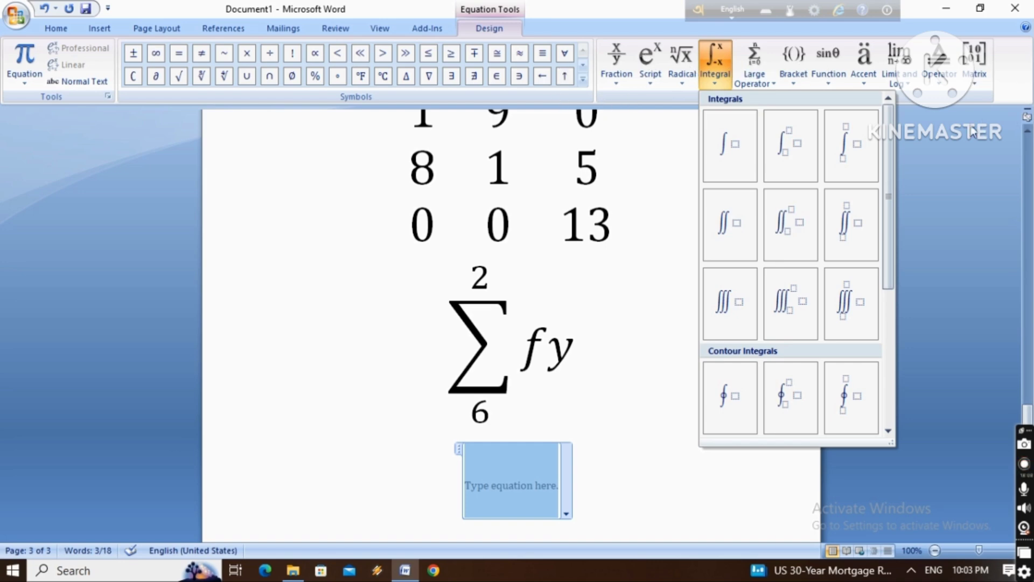
{"action": "left_click", "coordinate": [936, 131]}
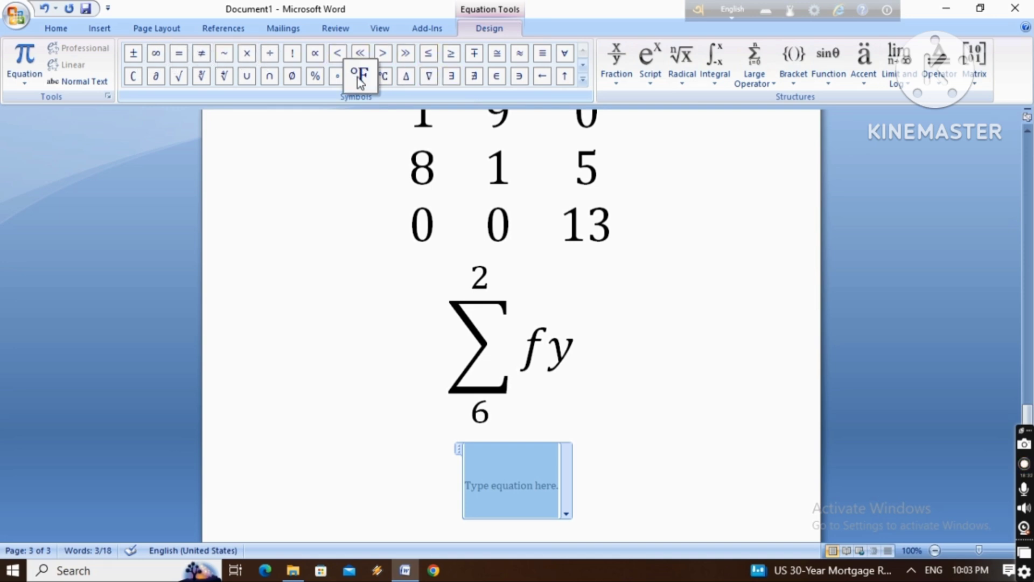
Delete the empty equation placeholder below the summation
{"action": "left_click", "coordinate": [640, 441]}
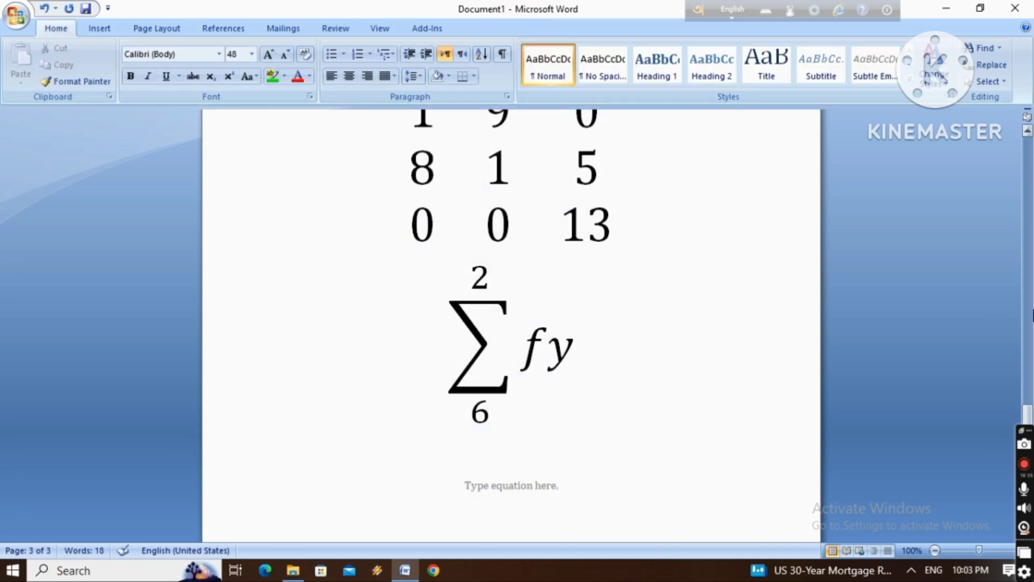
{"action": "left_click_drag", "start_coordinate": [1025, 415], "coordinate": [1027, 445]}
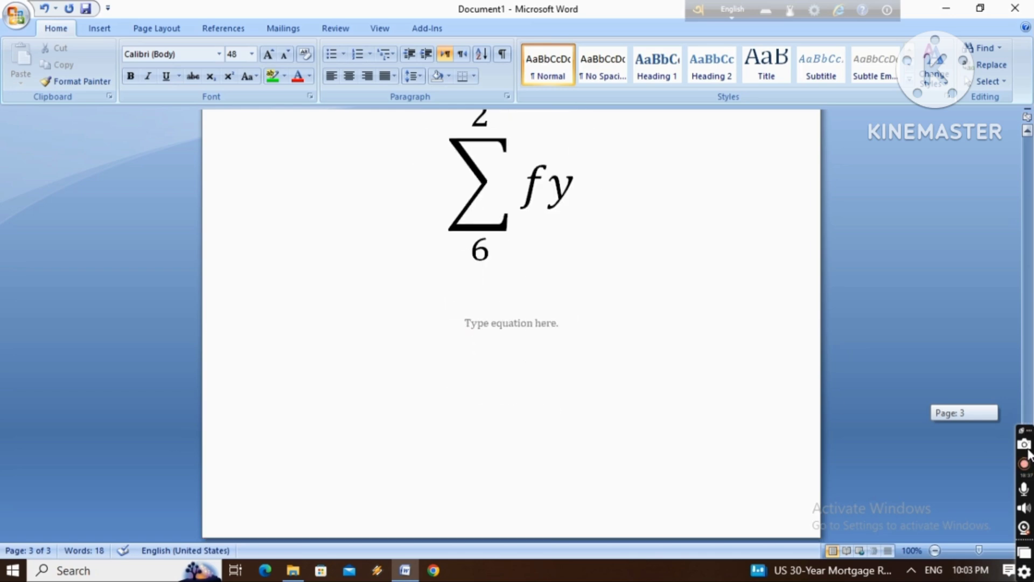
{"action": "left_click", "coordinate": [402, 350]}
{"action": "key", "text": "Delete"}
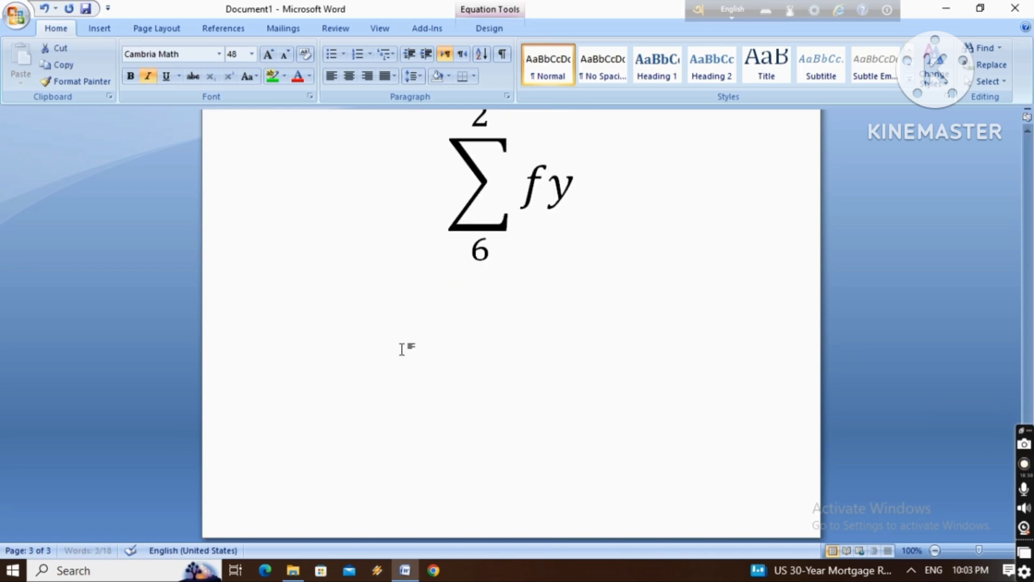
Show the options for inserting objects into the document
{"action": "left_click", "coordinate": [102, 28]}
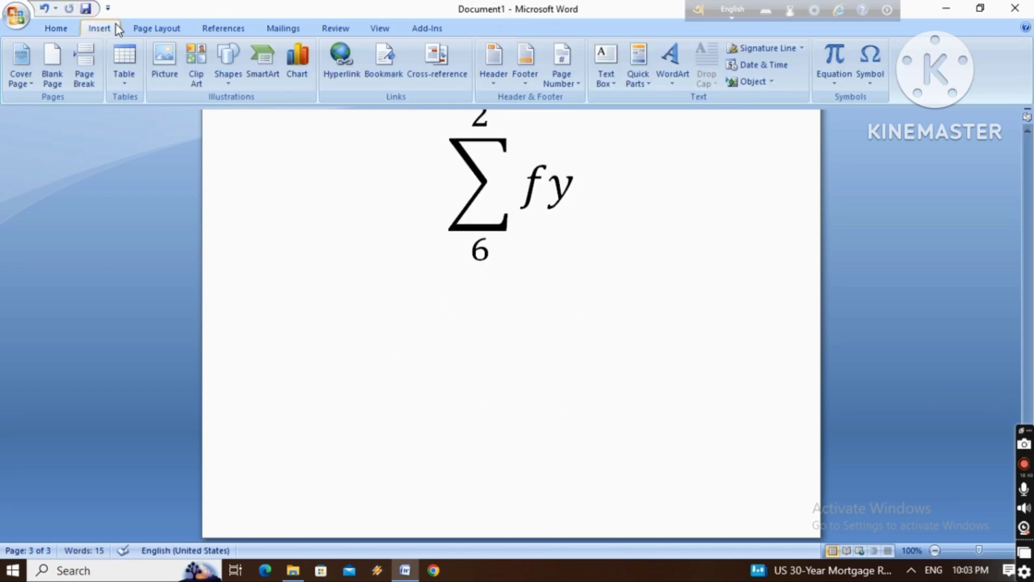